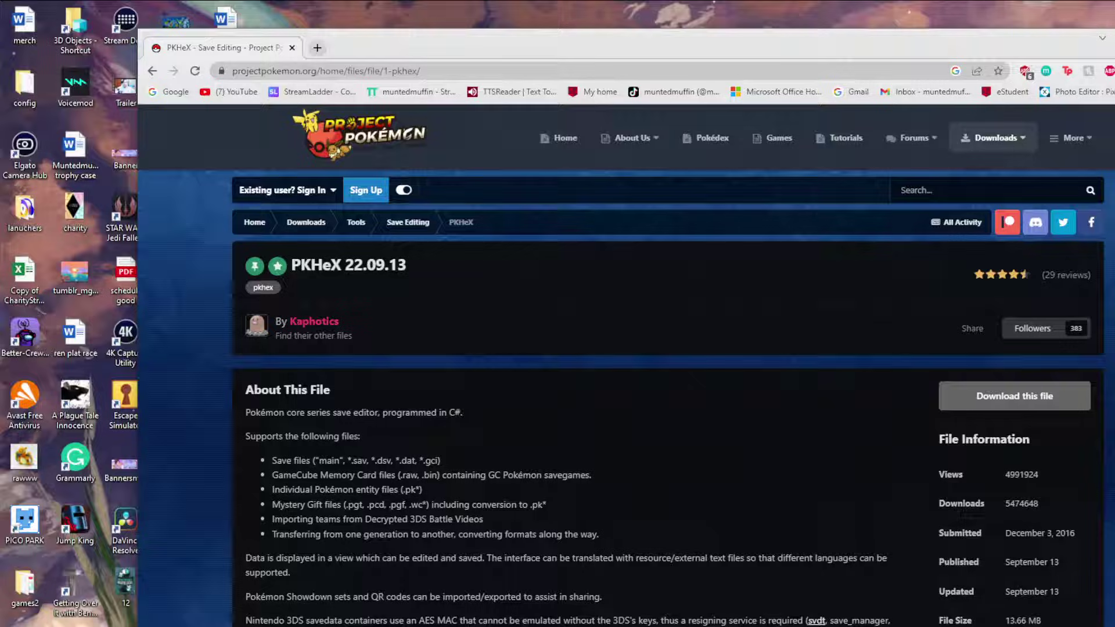
Show the desktop, reposition the EMULATOURS folder there and open it.
key(super+d)
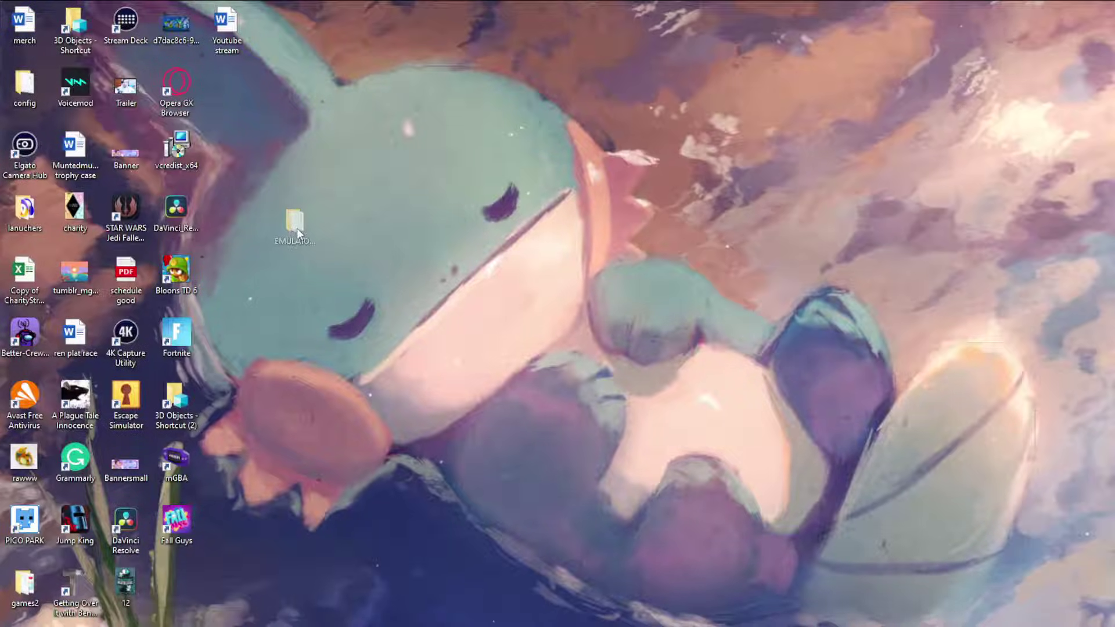
drag(297, 228, 265, 121)
click(265, 121)
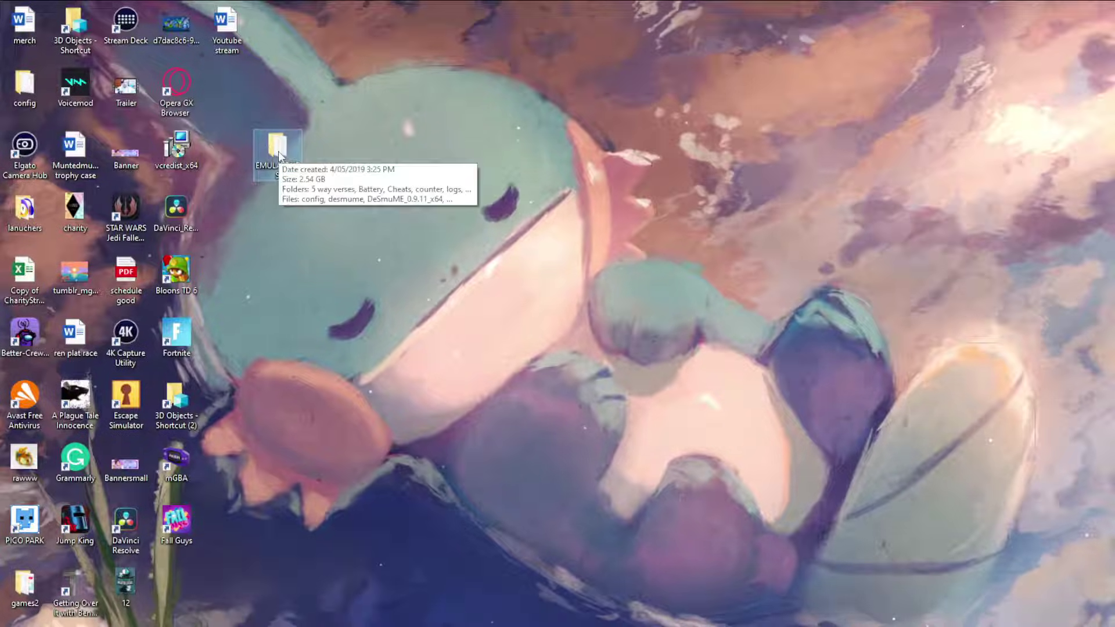
double_click(276, 152)
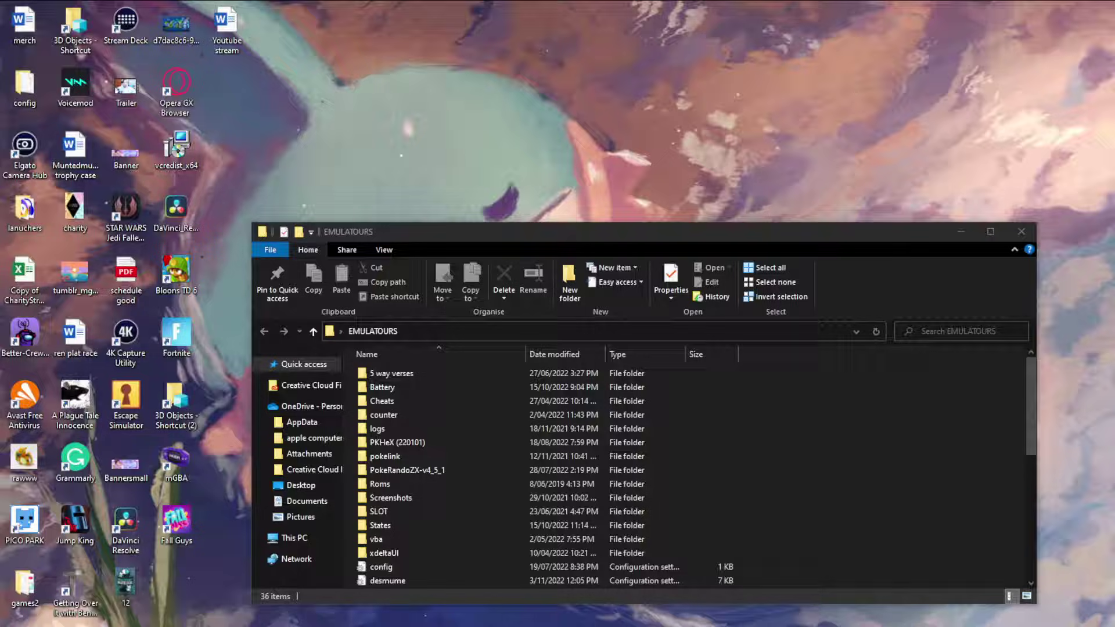
Launch PKHeX from the PKHeX (220101) folder and minimise the folder window.
click(416, 443)
double_click(416, 444)
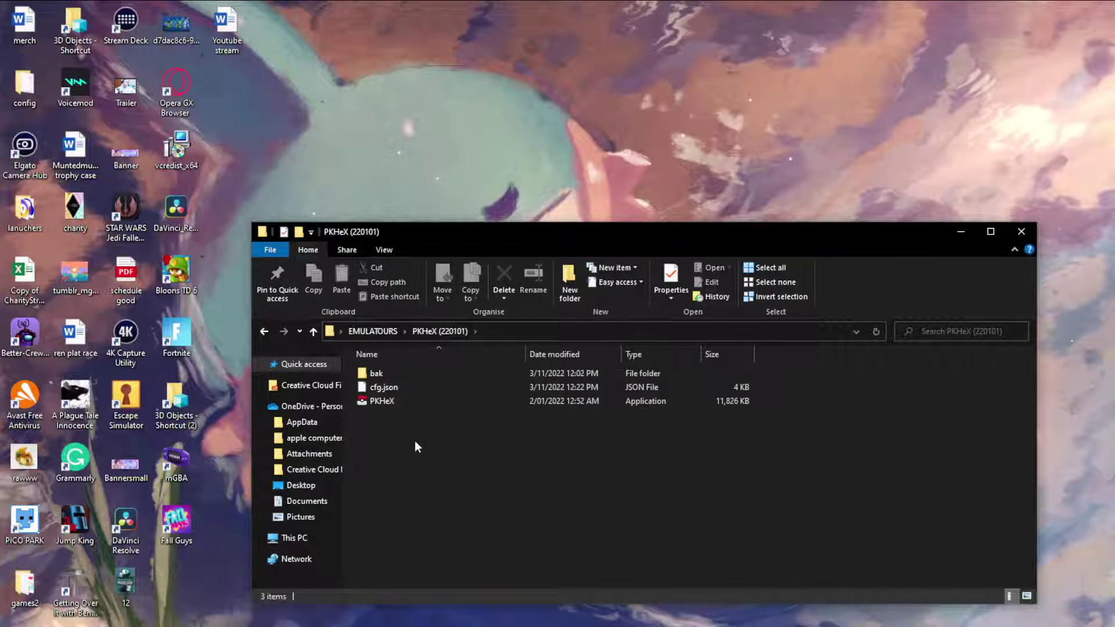
double_click(405, 401)
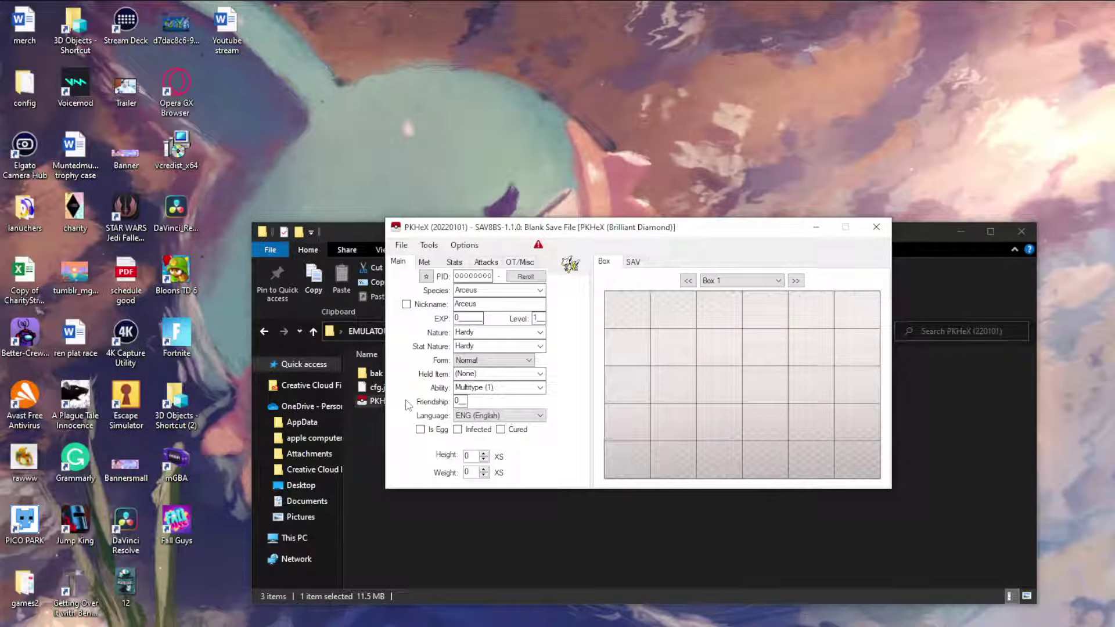
click(954, 230)
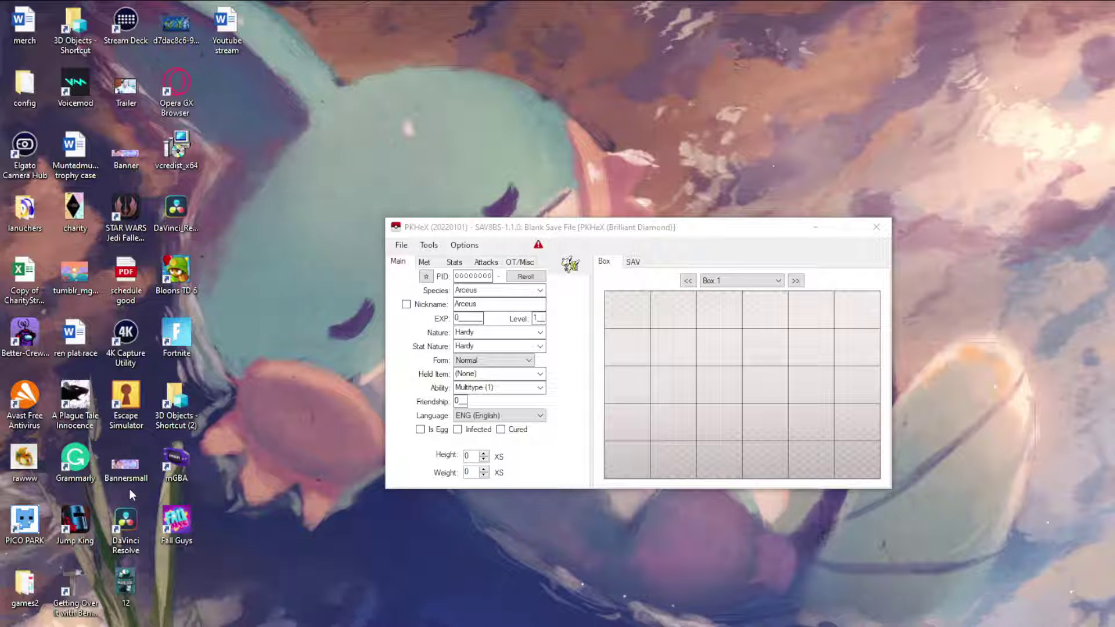
Load the save file "Pokemon - Emerald Version (U).sav" from the emerald folder.
click(401, 245)
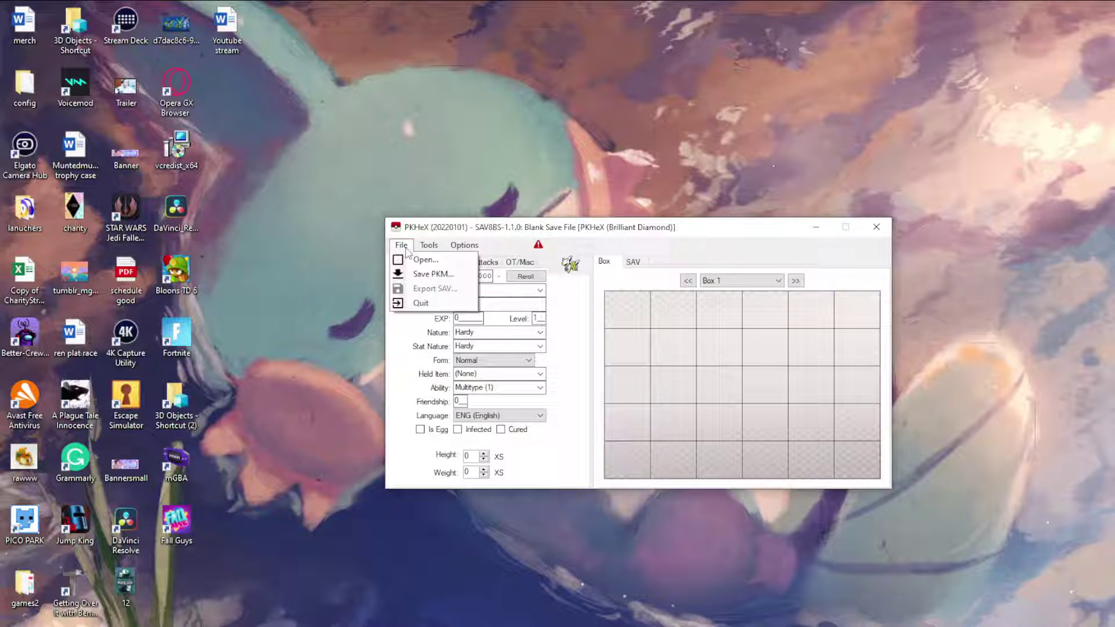
click(421, 260)
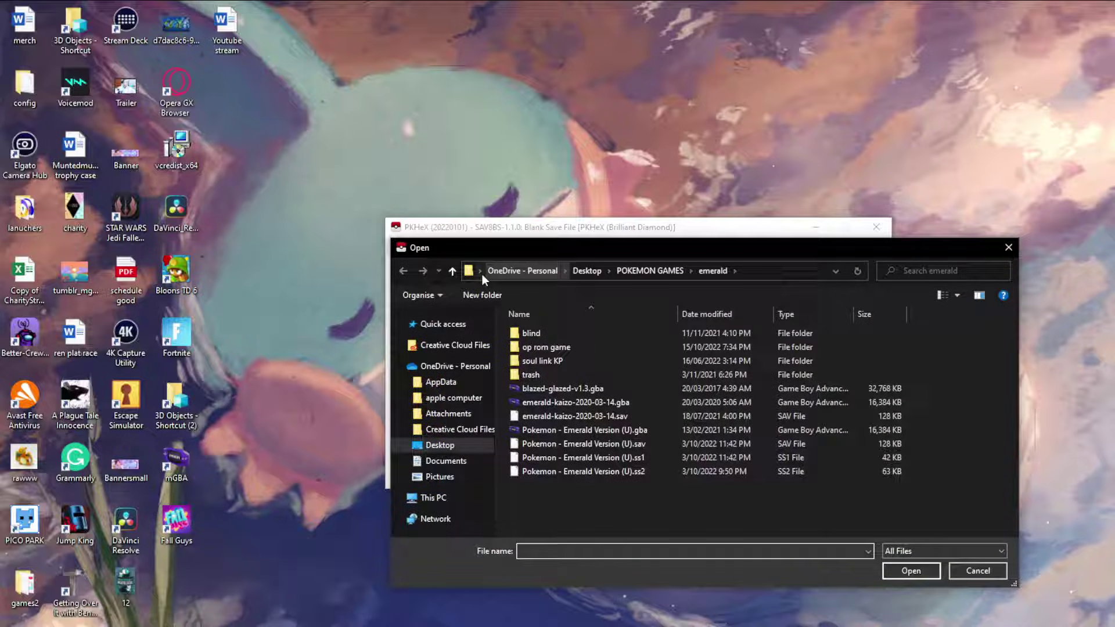
double_click(581, 443)
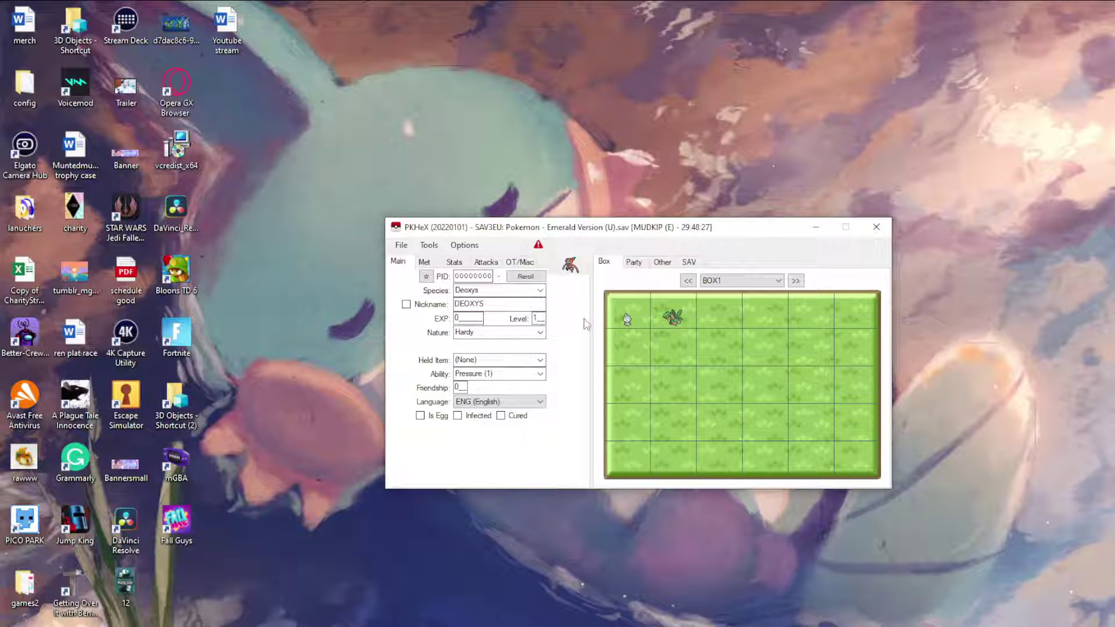
Load the first Pokémon of BOX1 into the editor and view its stats.
click(637, 331)
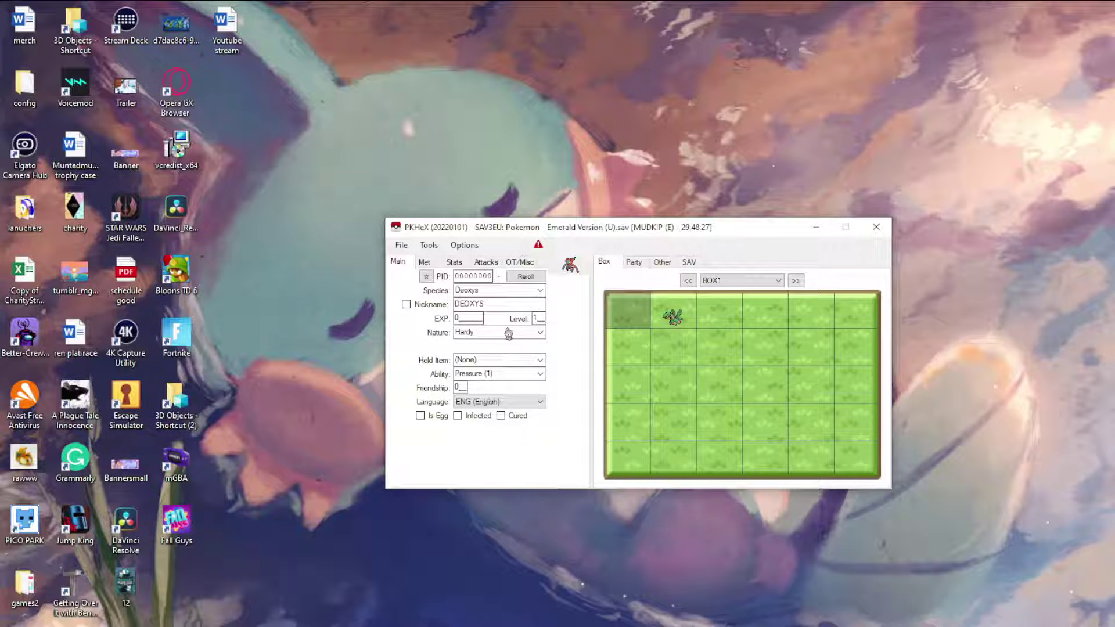
click(454, 262)
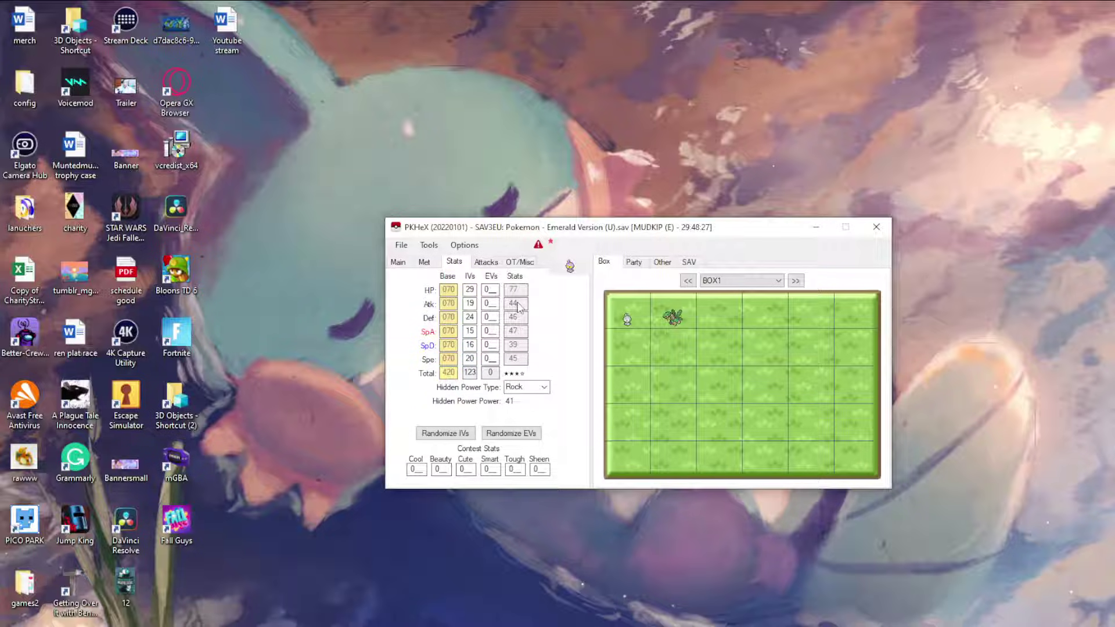
Load the party Mudkip KIPPY R into the editor, make it shiny and set it back into its party slot.
click(638, 265)
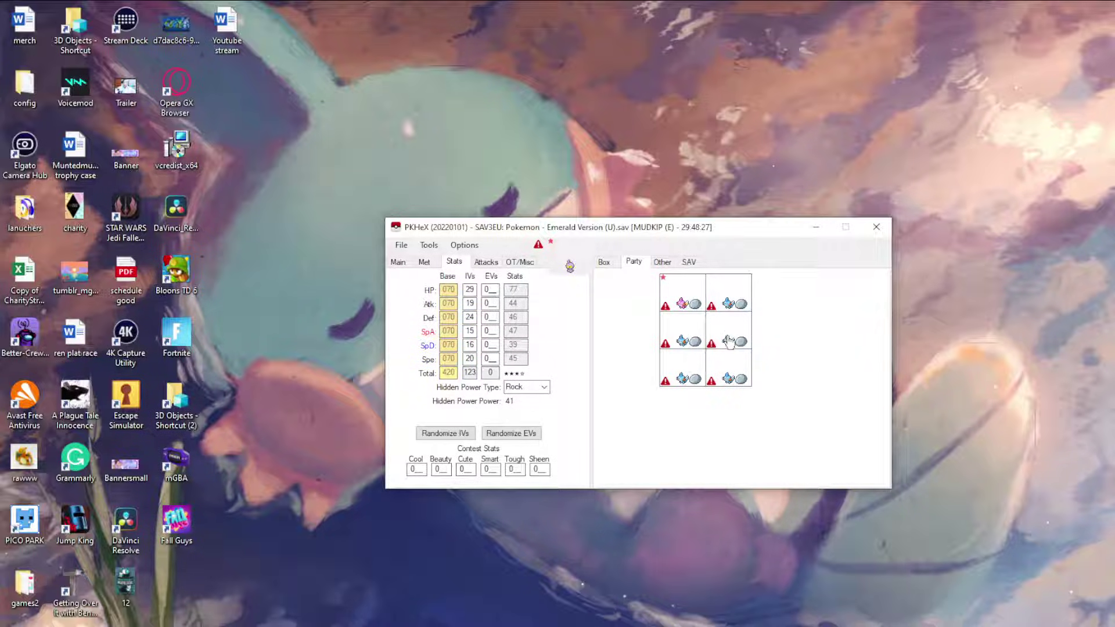
drag(679, 340, 432, 278)
click(399, 262)
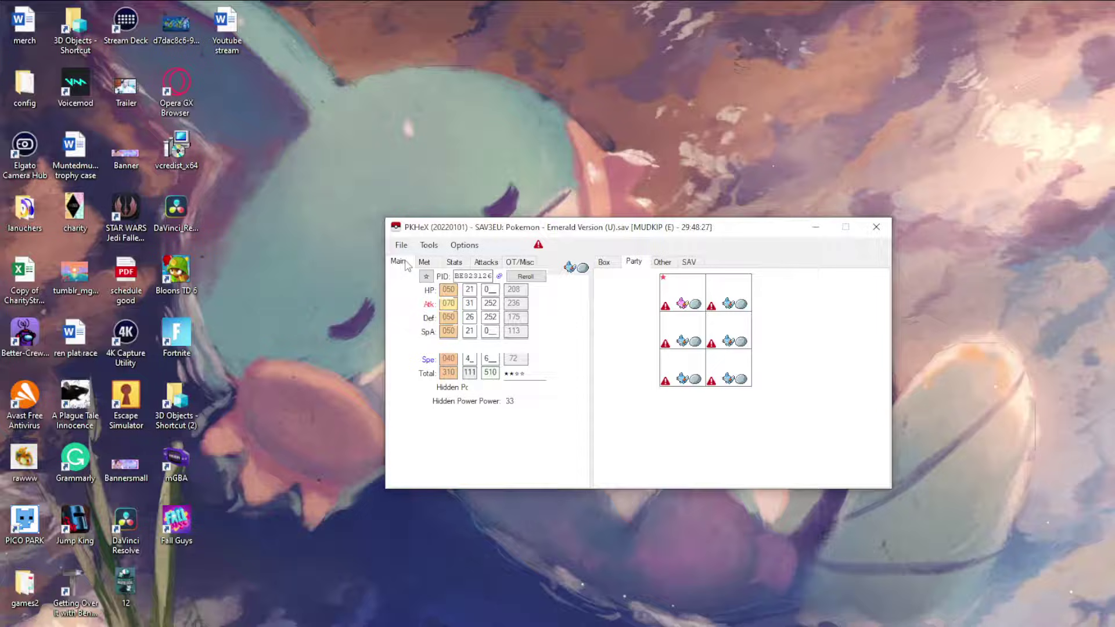
click(426, 276)
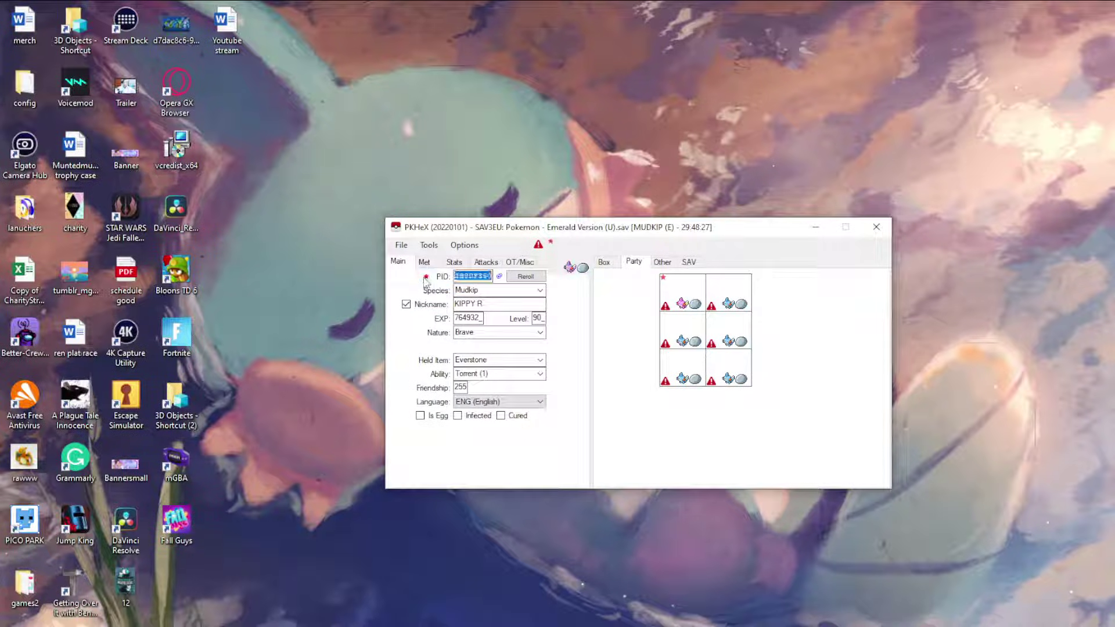
right_click(680, 335)
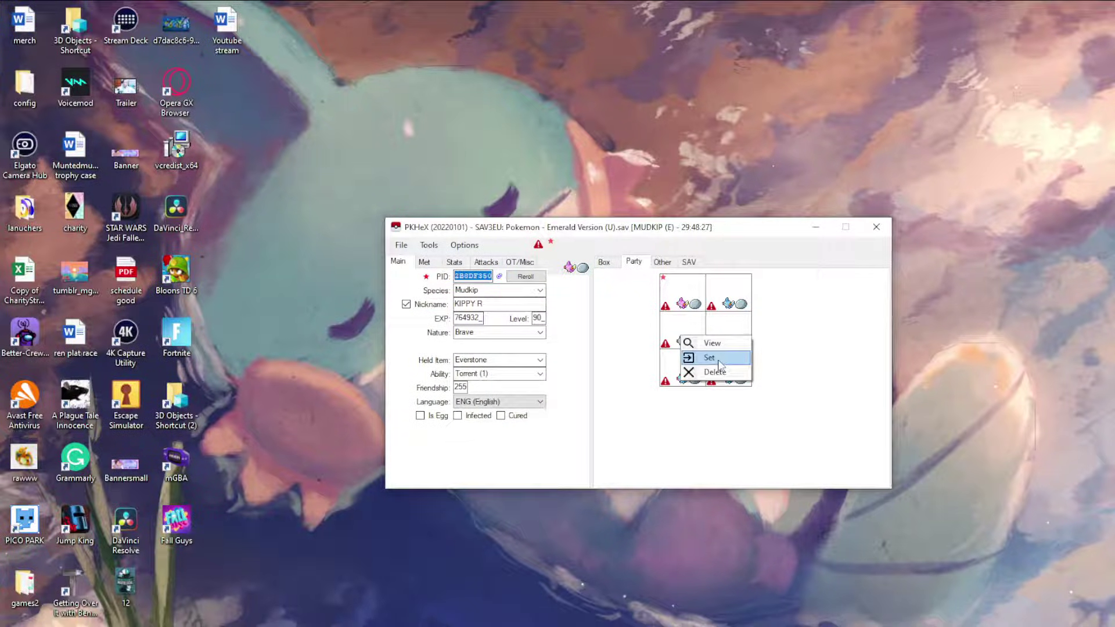
click(710, 357)
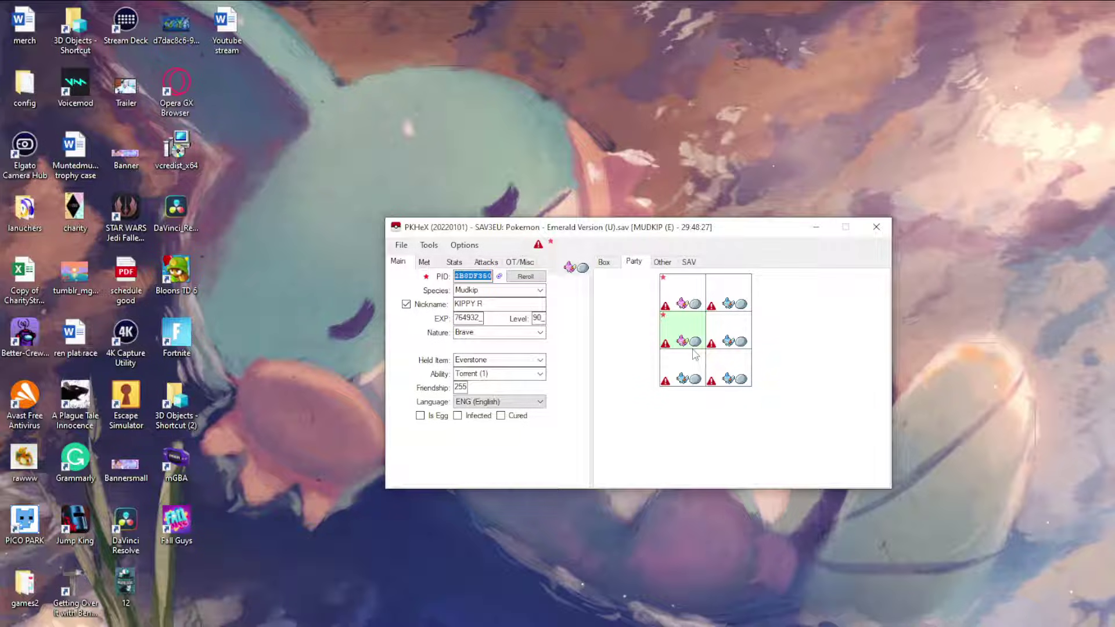
View the save's bag items in the Inventory Editor and close it without saving.
click(688, 262)
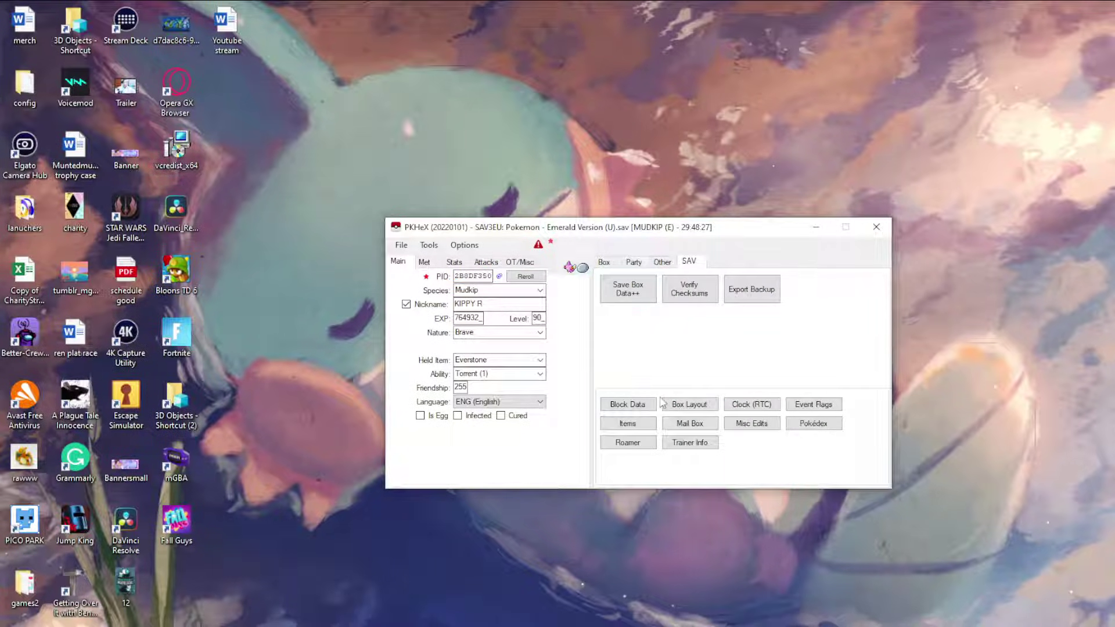
click(638, 424)
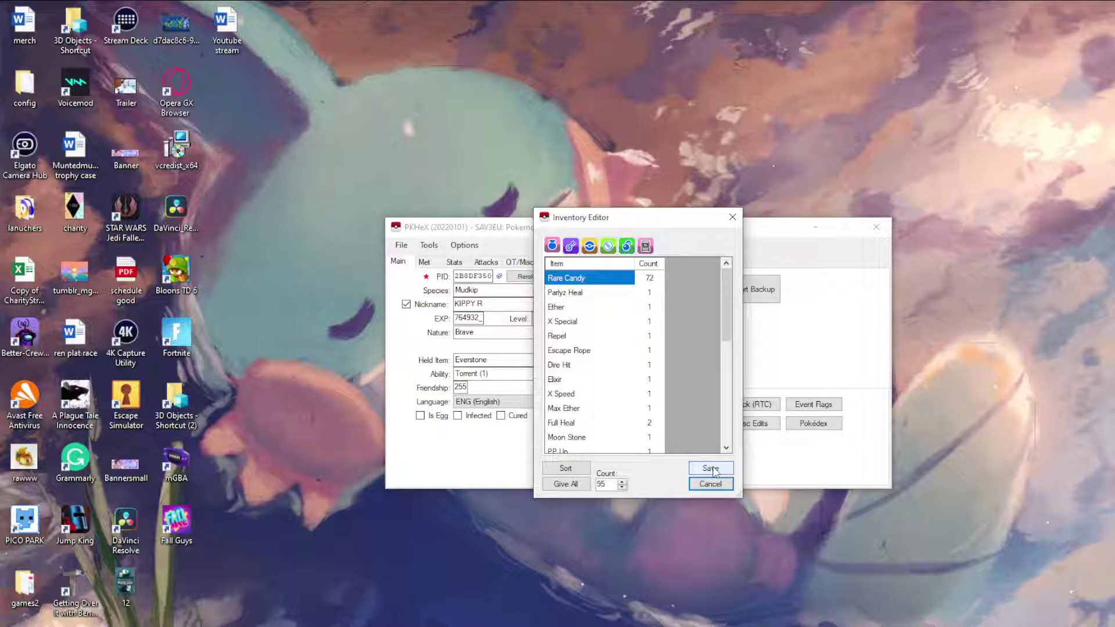
click(732, 217)
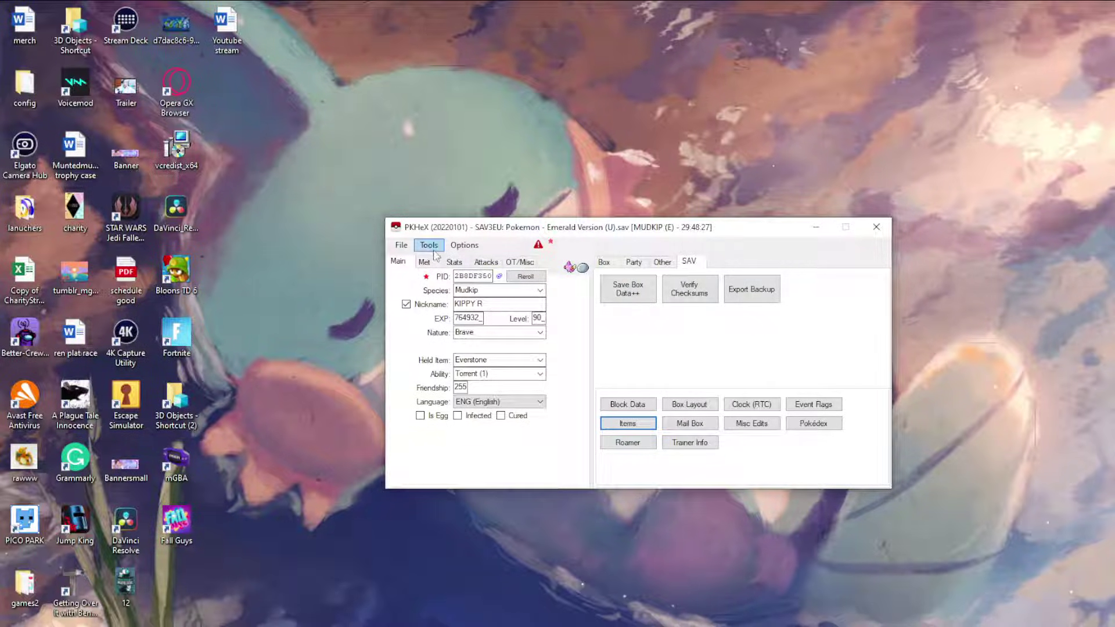
Export the edited save over the existing "Pokemon - Emerald Version (U).sav".
click(401, 245)
click(402, 245)
click(401, 245)
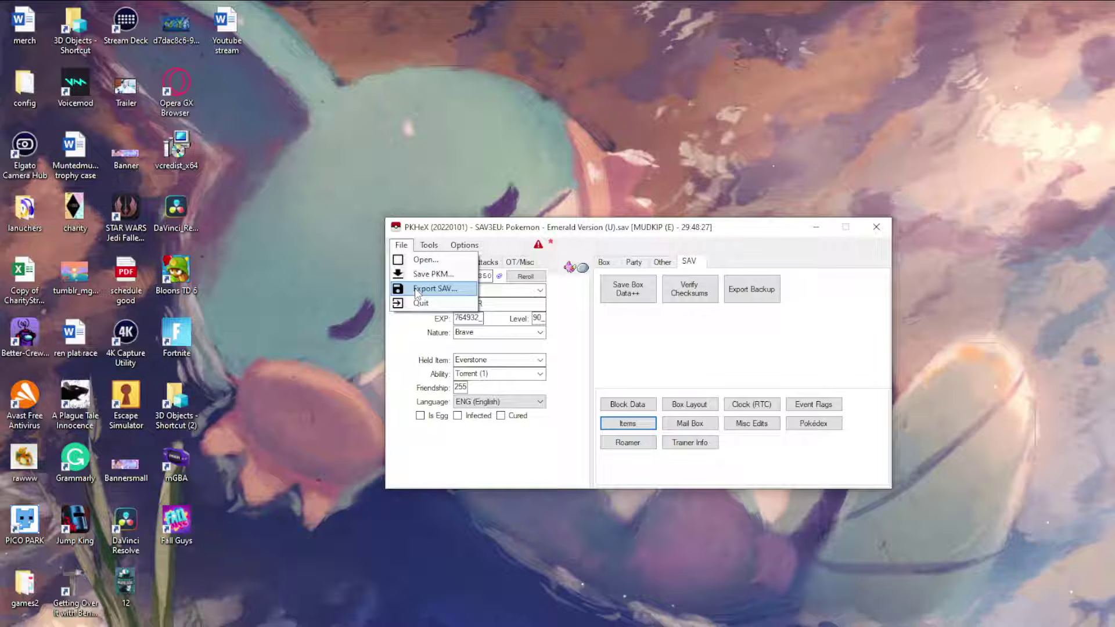
click(434, 289)
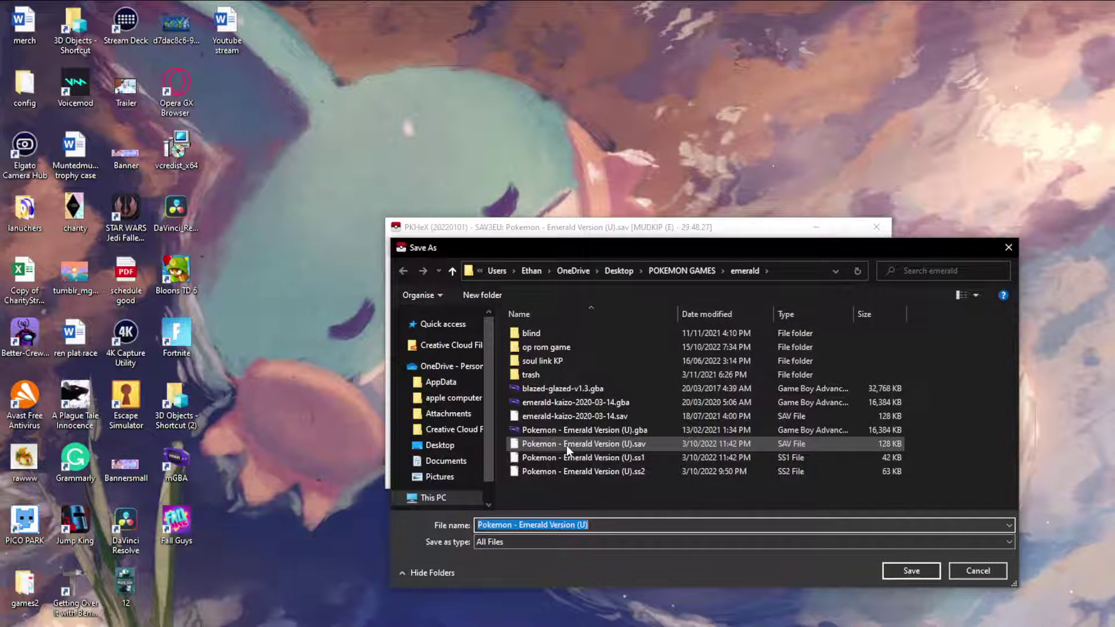
double_click(566, 444)
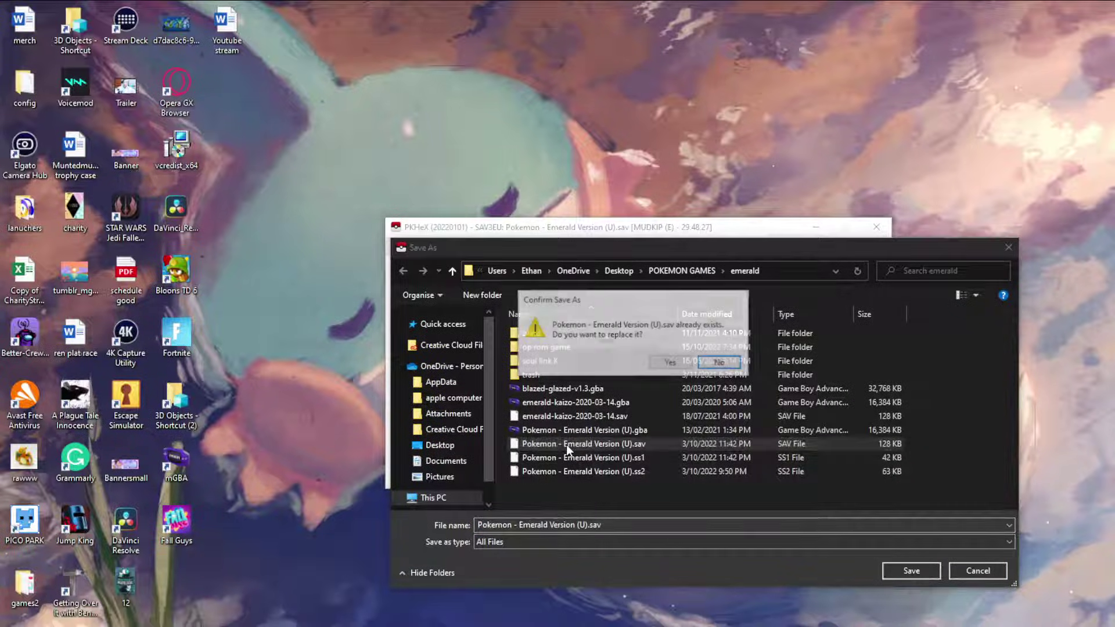
click(653, 365)
click(726, 417)
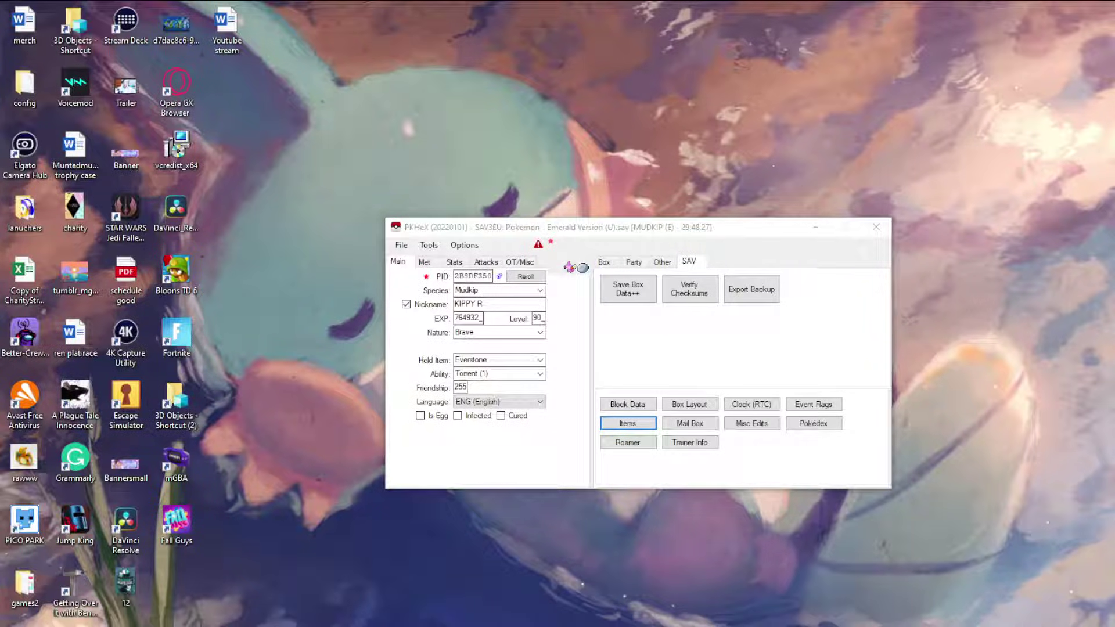
Switch to mGBA, load the ROM "Pokemon - Emerald Version (U).gba" and continue the saved game.
click(74, 254)
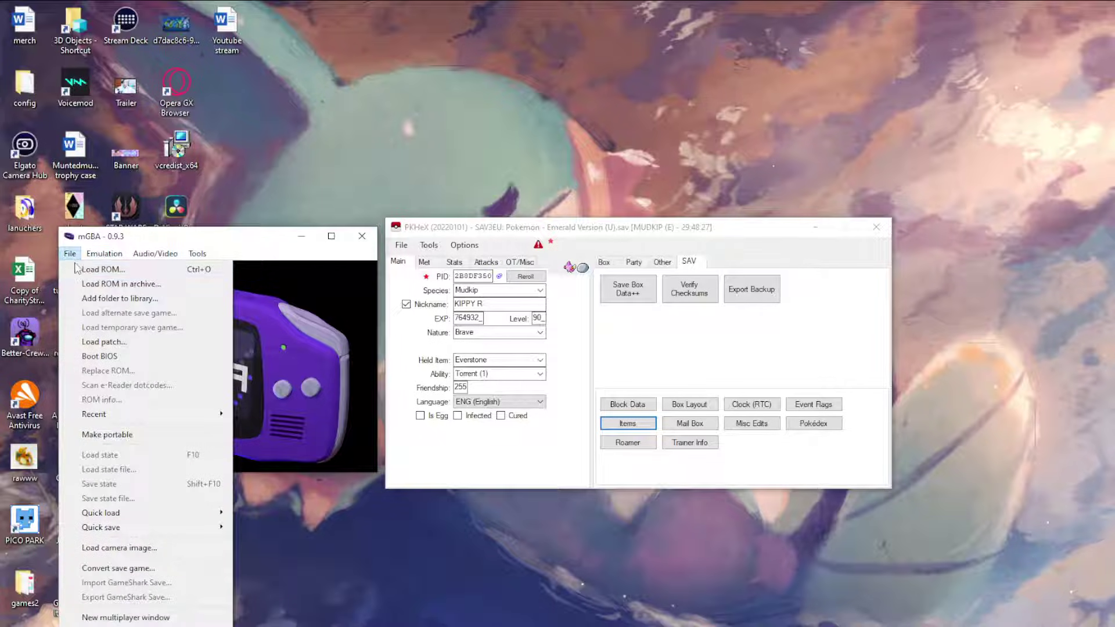
key(Escape)
key(ctrl+o)
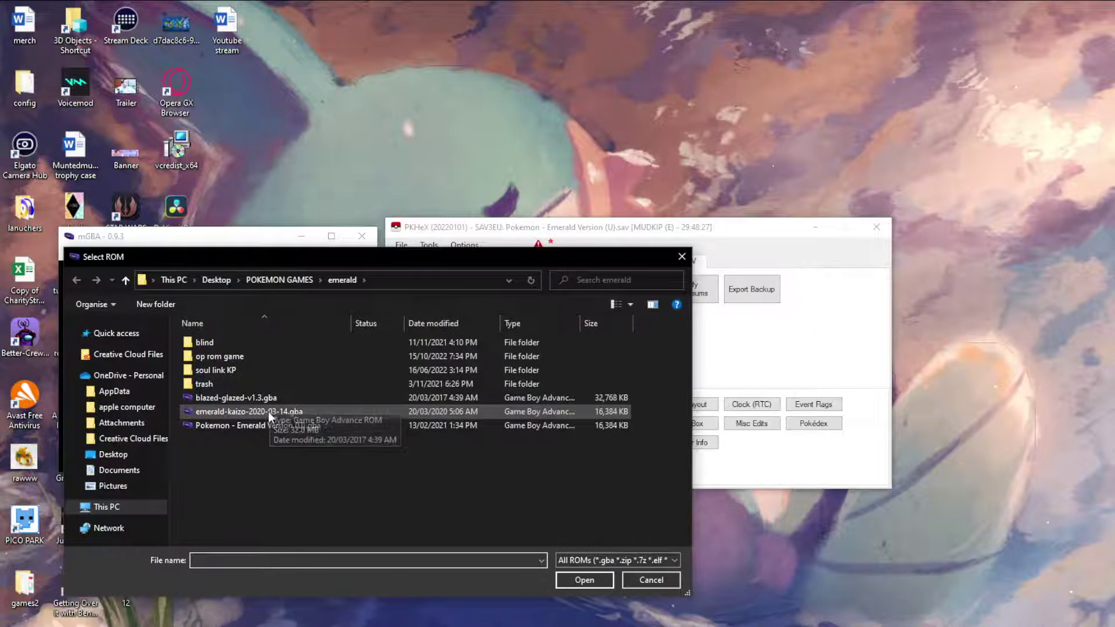
double_click(278, 423)
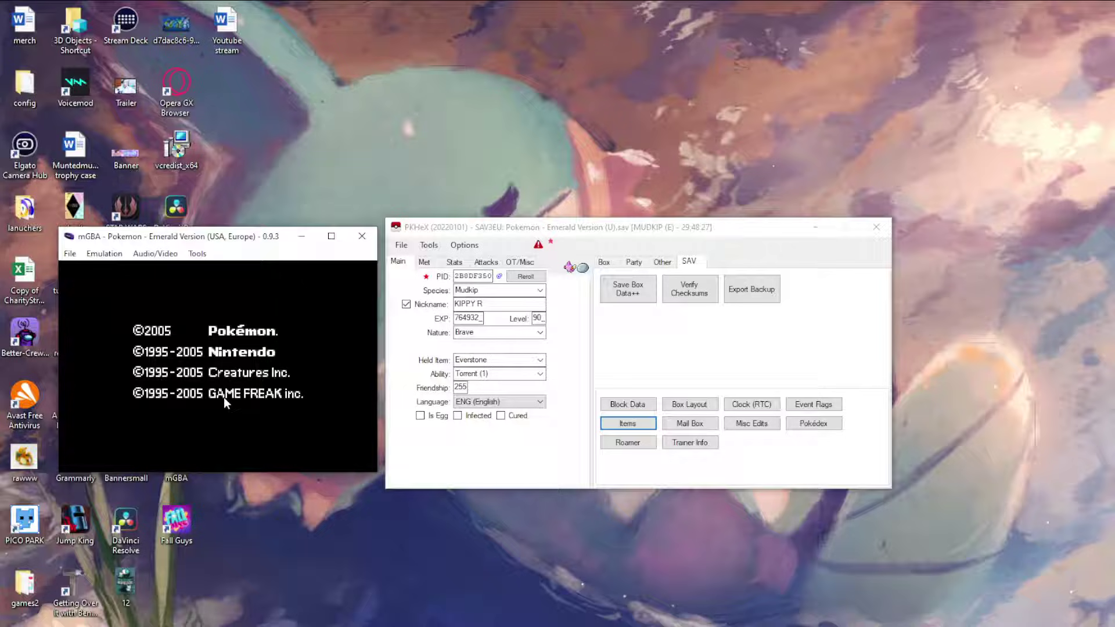
key(Return)
key(x)
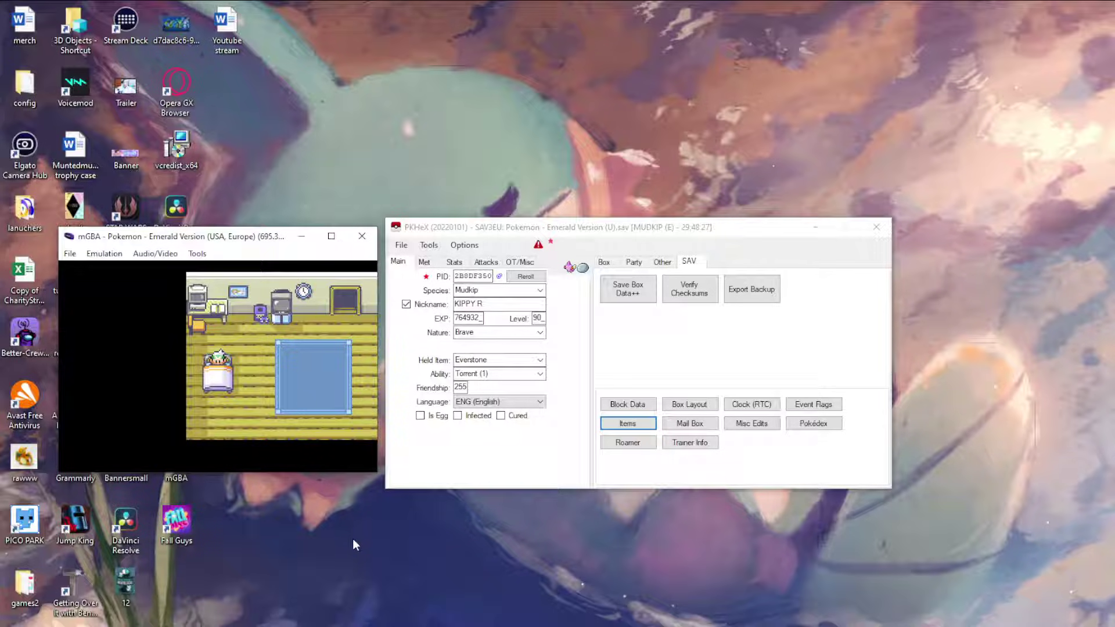
Check KIPPY R's summary in the in-game party and close mGBA.
key(Return)
key(x)
key(z)
key(Down)
key(x)
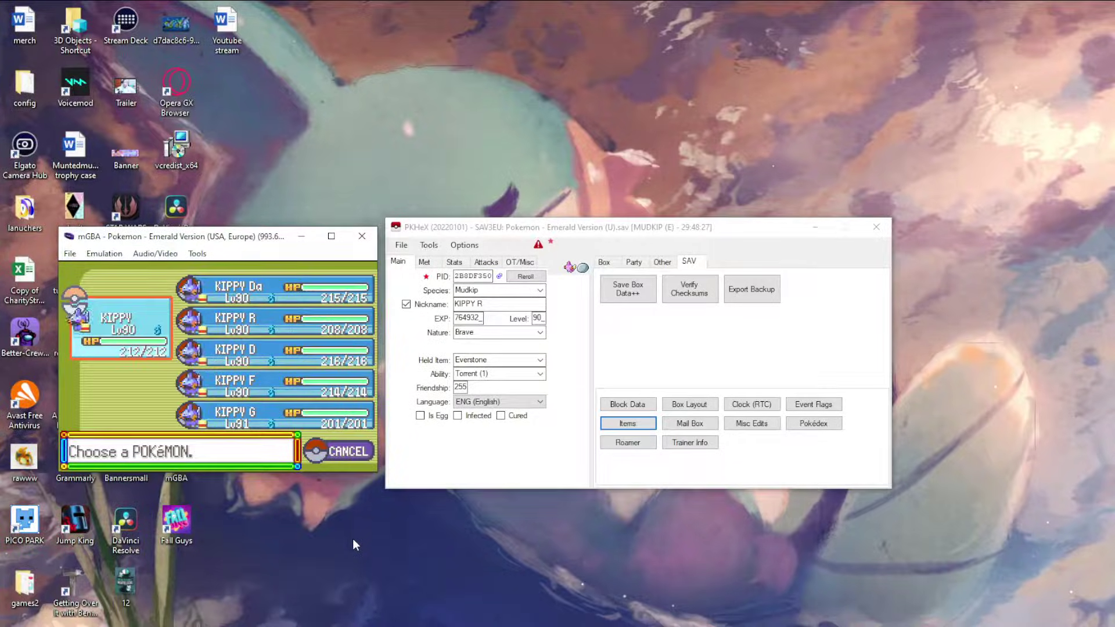
key(x)
key(x)
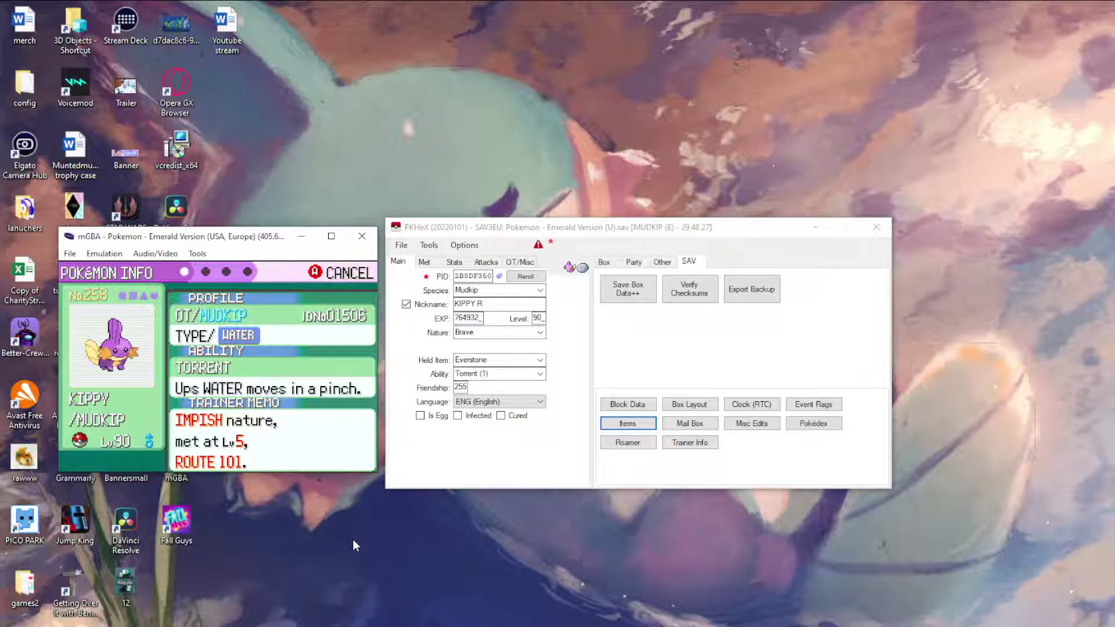
key(Down)
key(Down)
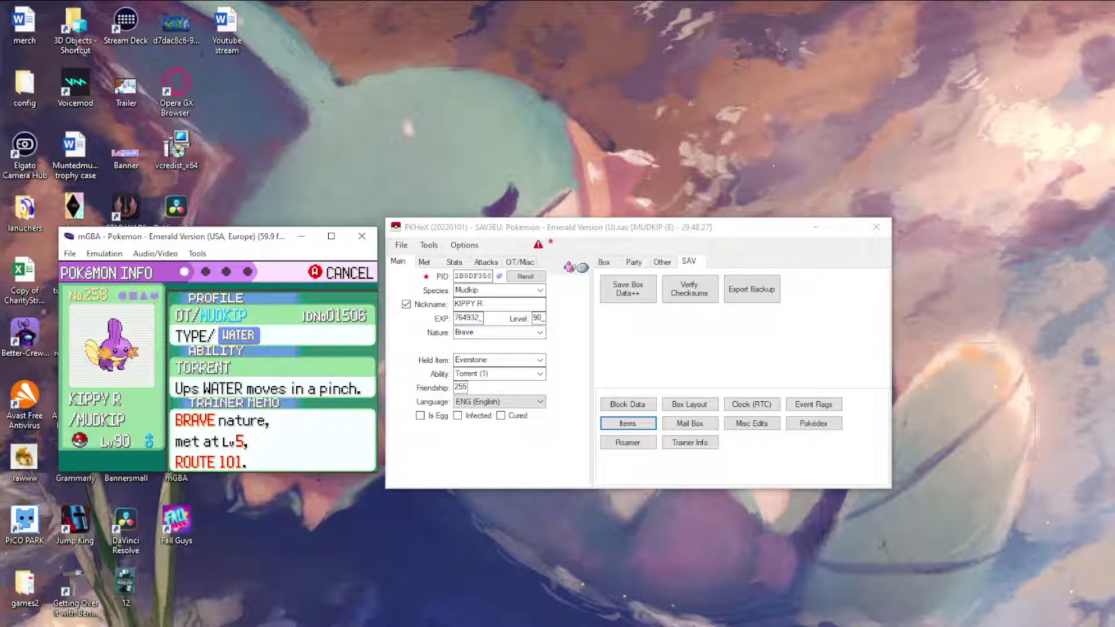
click(361, 236)
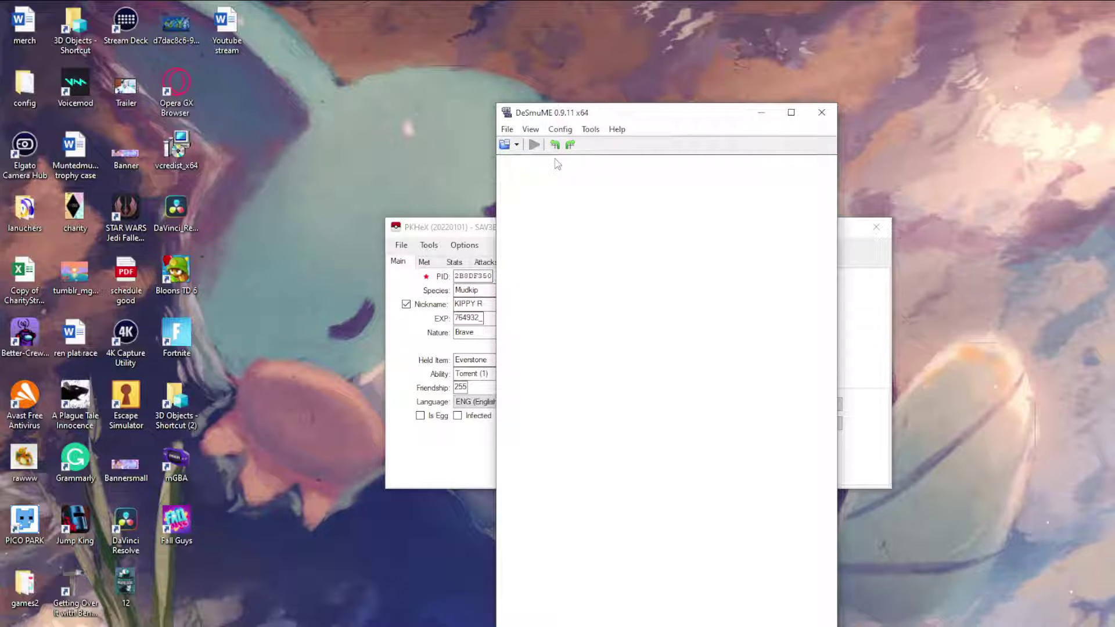
Switch to DeSmuME, move its window clear of PKHeX, load a recent ROM and continue its saved game.
drag(560, 116, 940, 91)
click(884, 103)
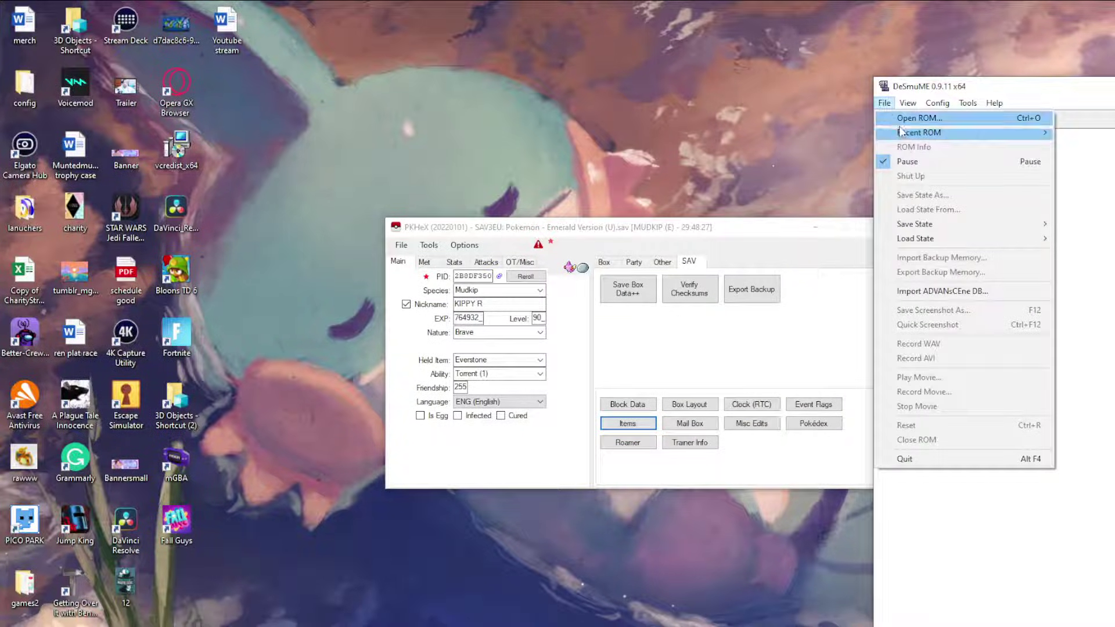
mouse_move(908, 139)
click(810, 131)
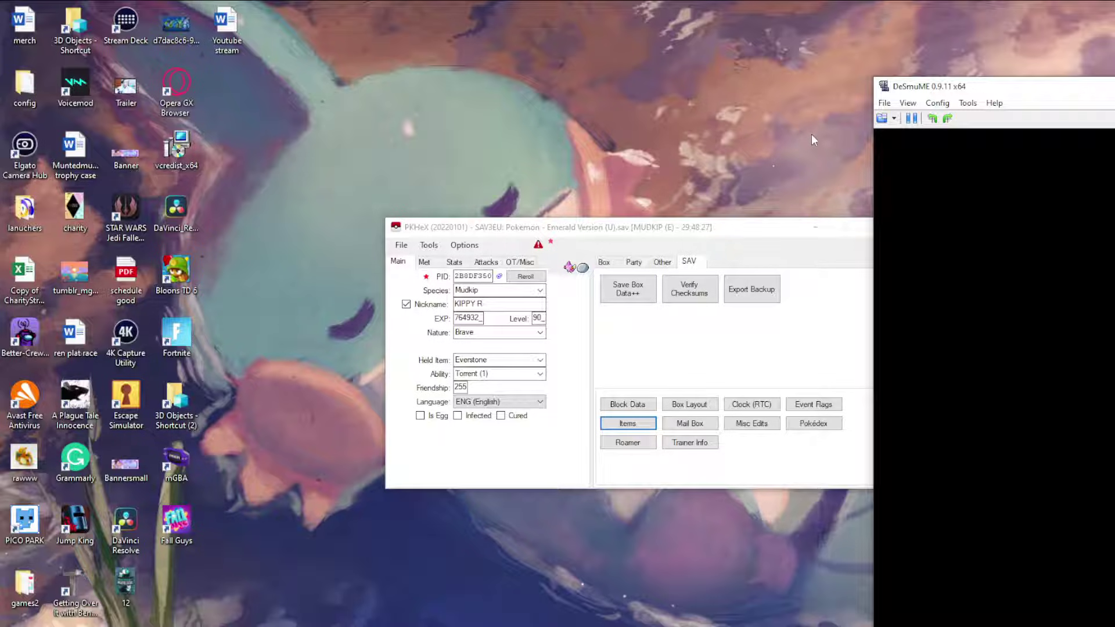
key(Return)
key(x)
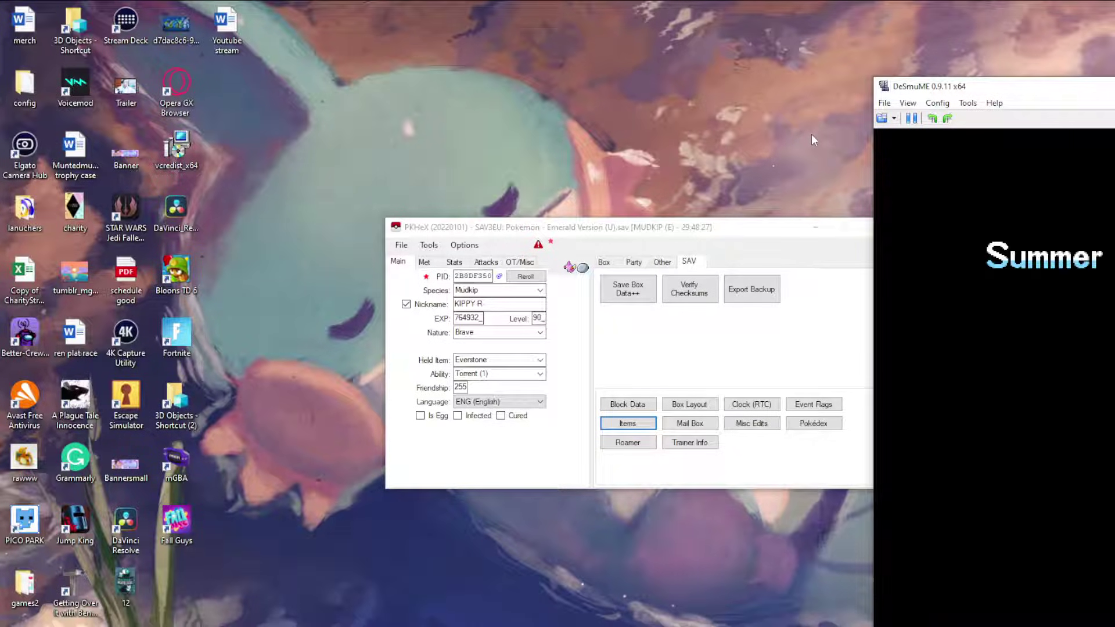
Export the running game's backup memory over the existing "hatelocke.sav" in the "black real" folder.
click(885, 103)
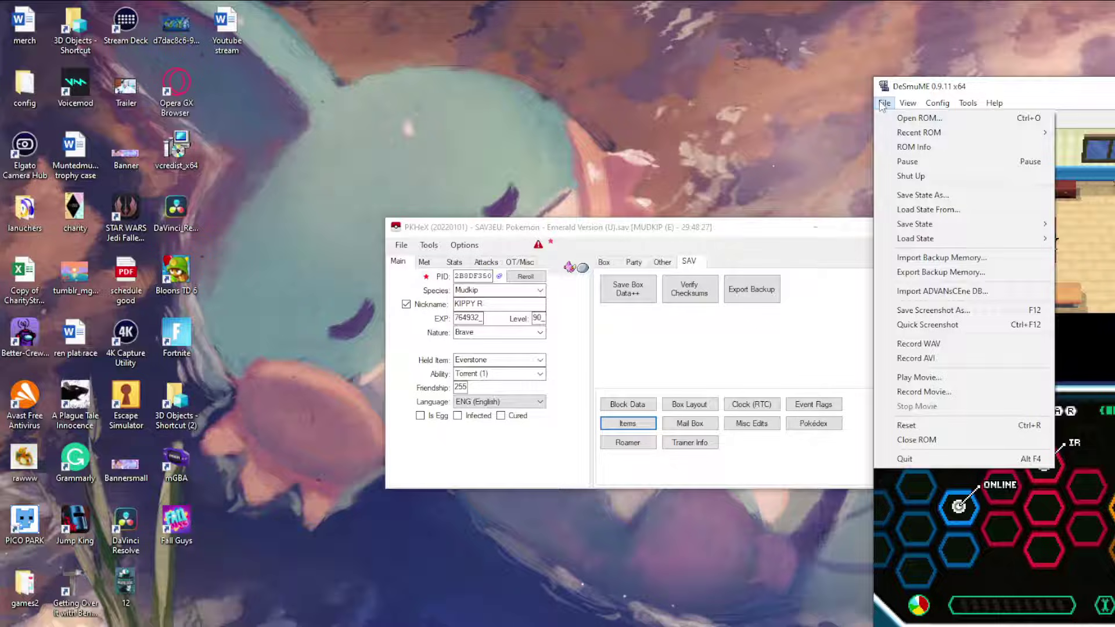
click(918, 282)
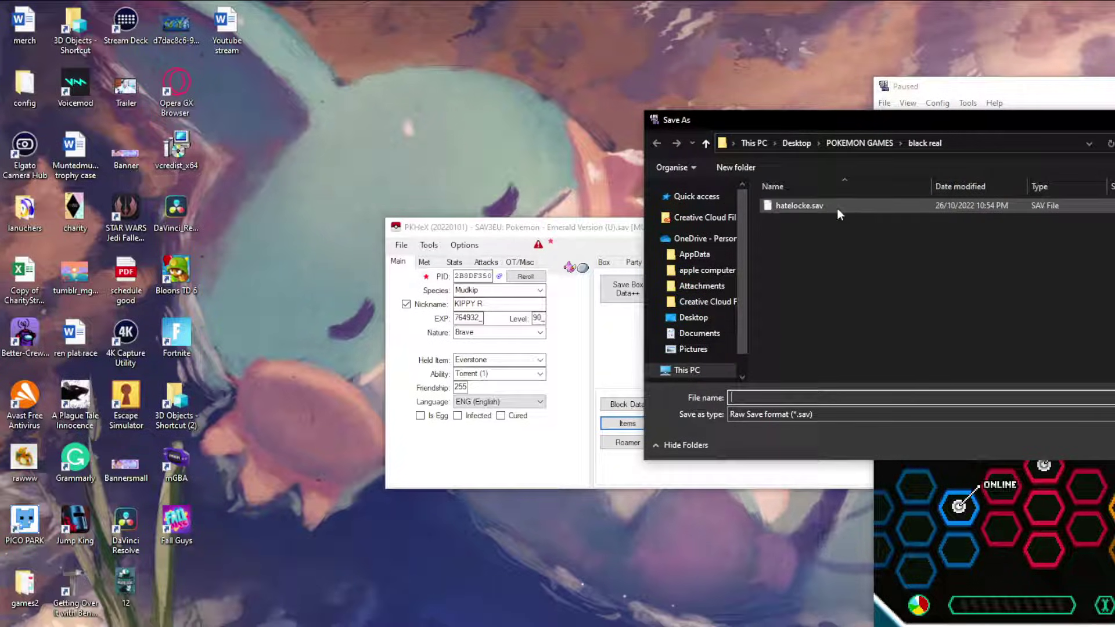
click(834, 205)
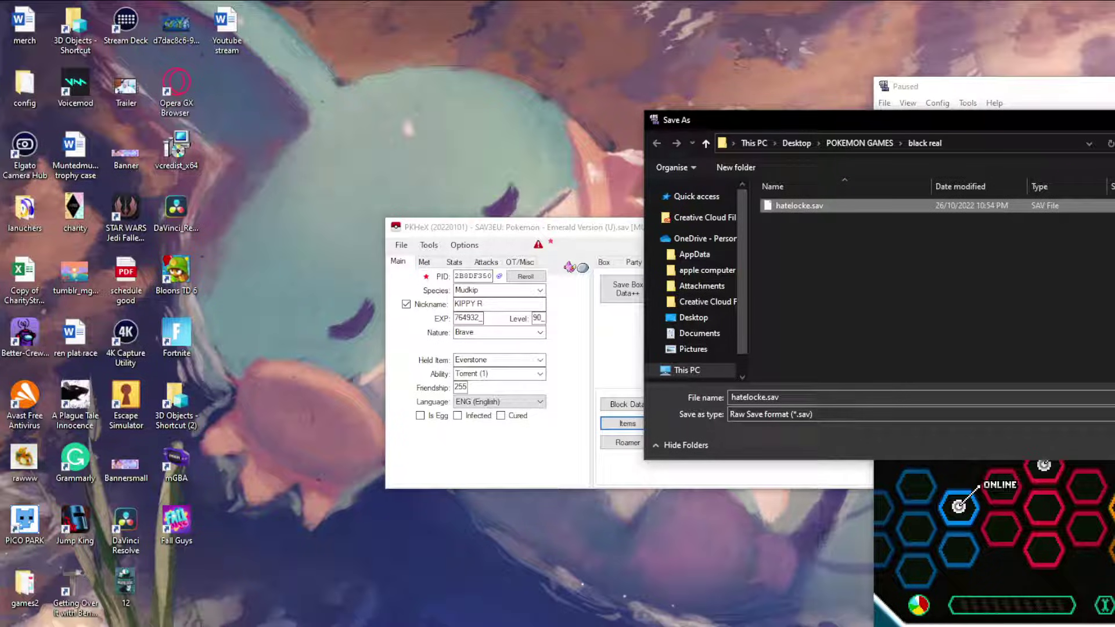
key(Return)
click(675, 367)
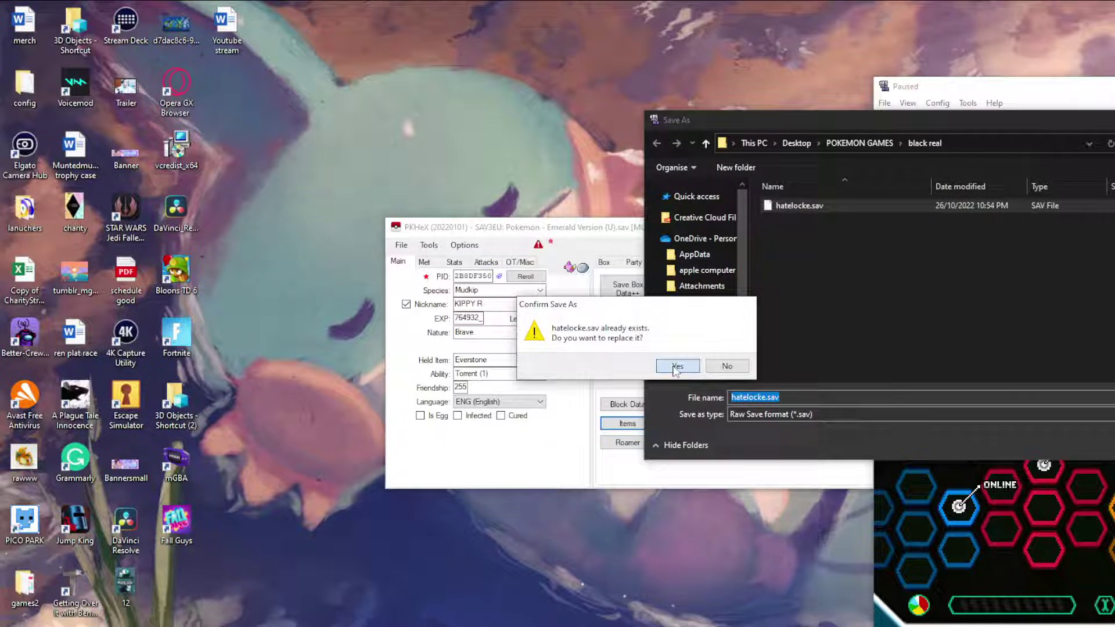
Switch to PKHeX and open "hatelocke.sav" from the "black real" folder inside "POKEMON GAMES".
click(400, 245)
click(418, 259)
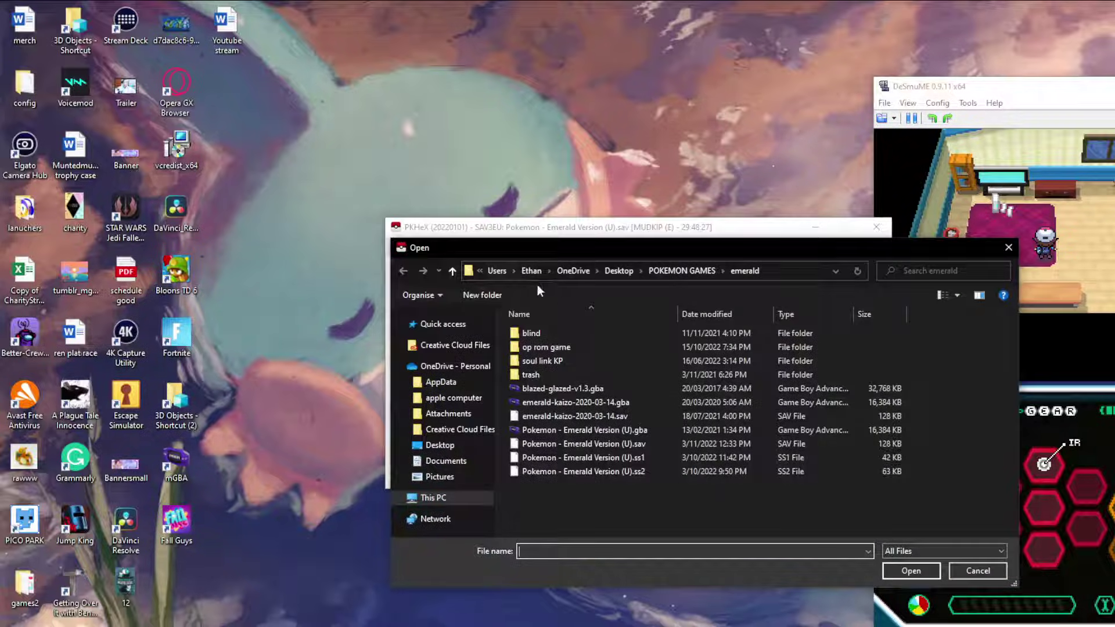
click(658, 271)
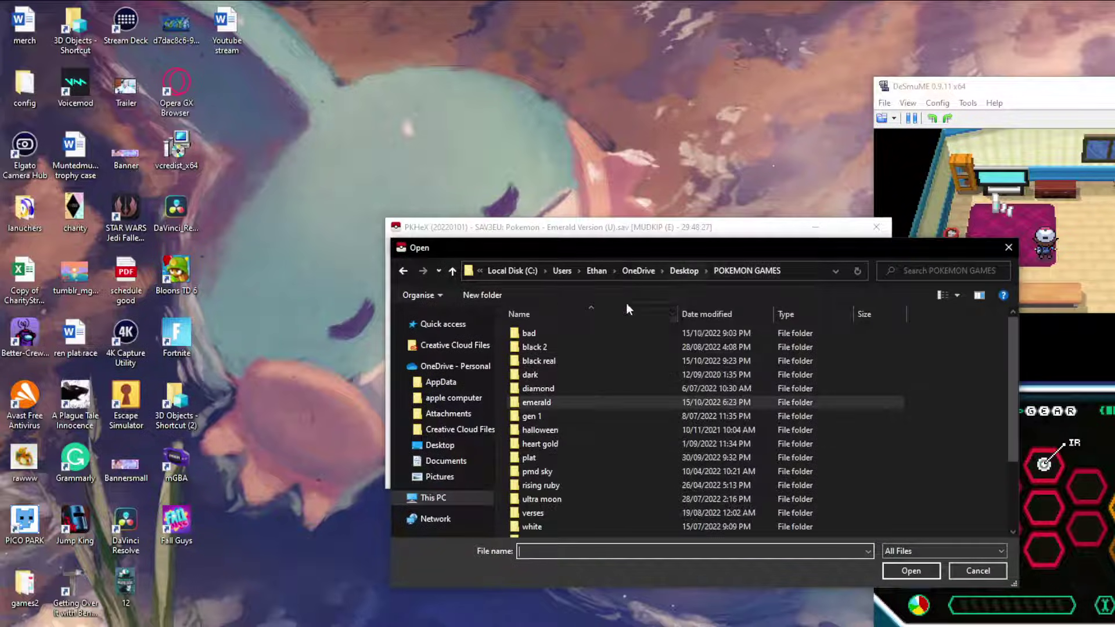
double_click(540, 361)
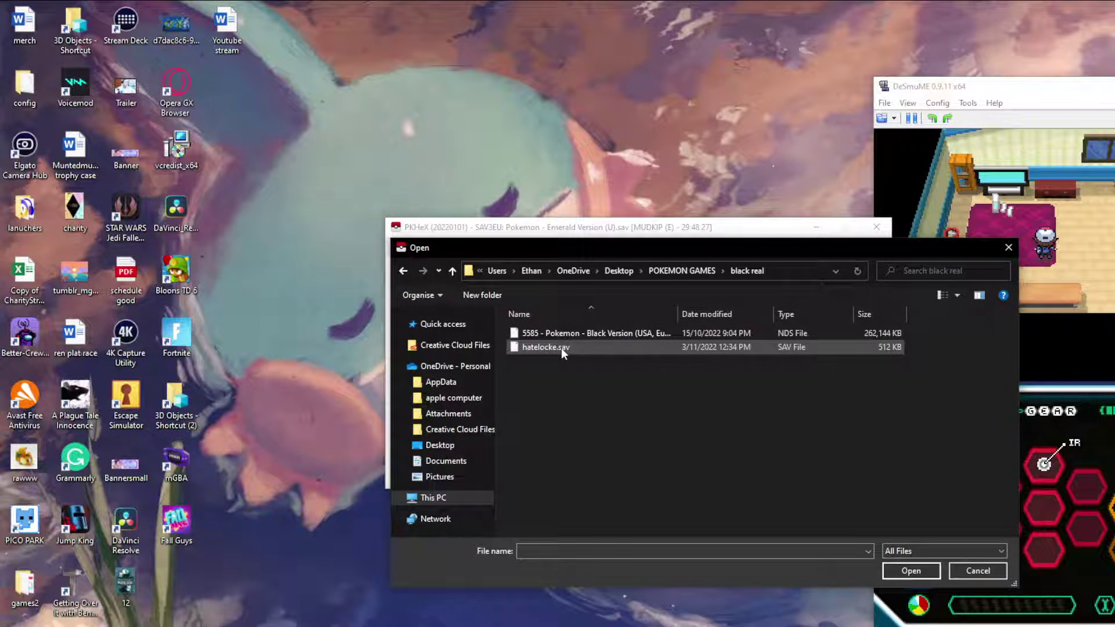
double_click(561, 348)
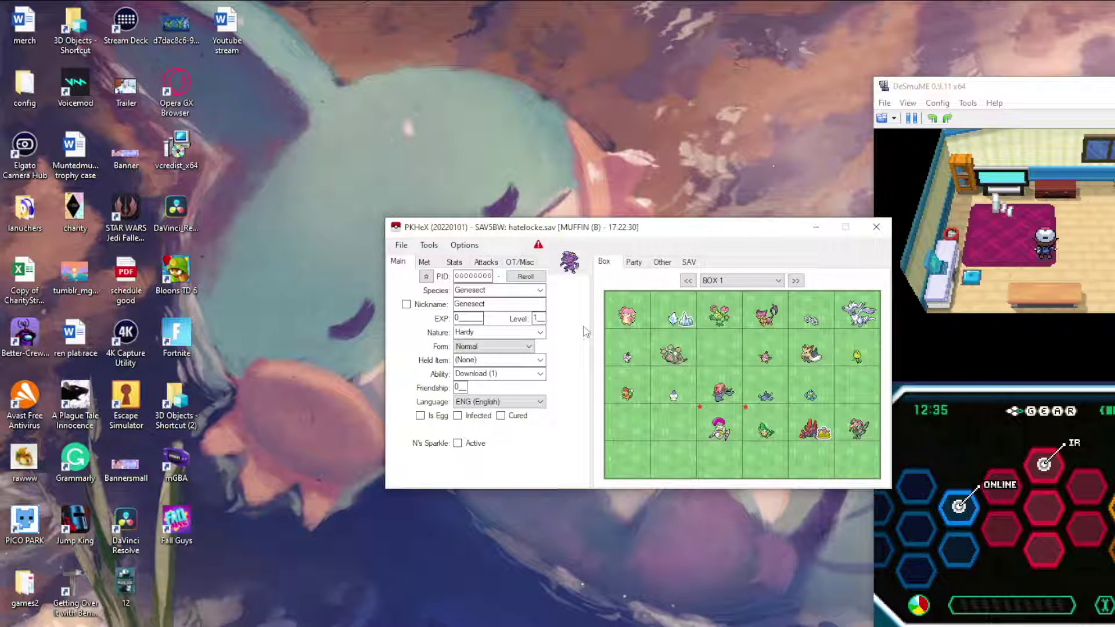
View the Audino in Box 1 and look through the save's medicine inventory without changing any items.
click(619, 328)
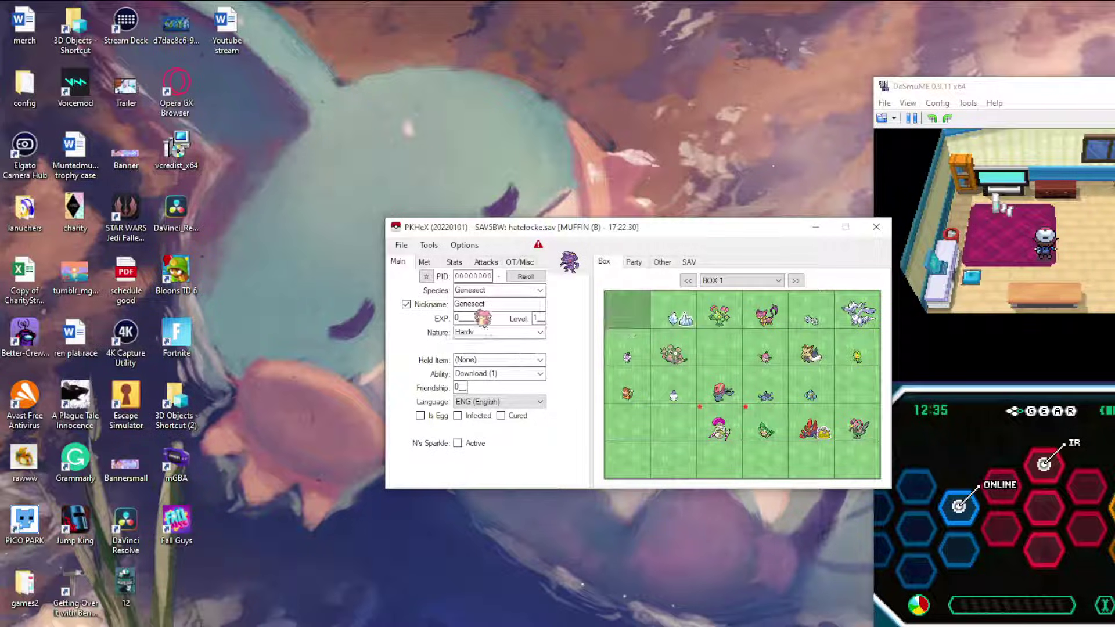
click(685, 262)
click(639, 431)
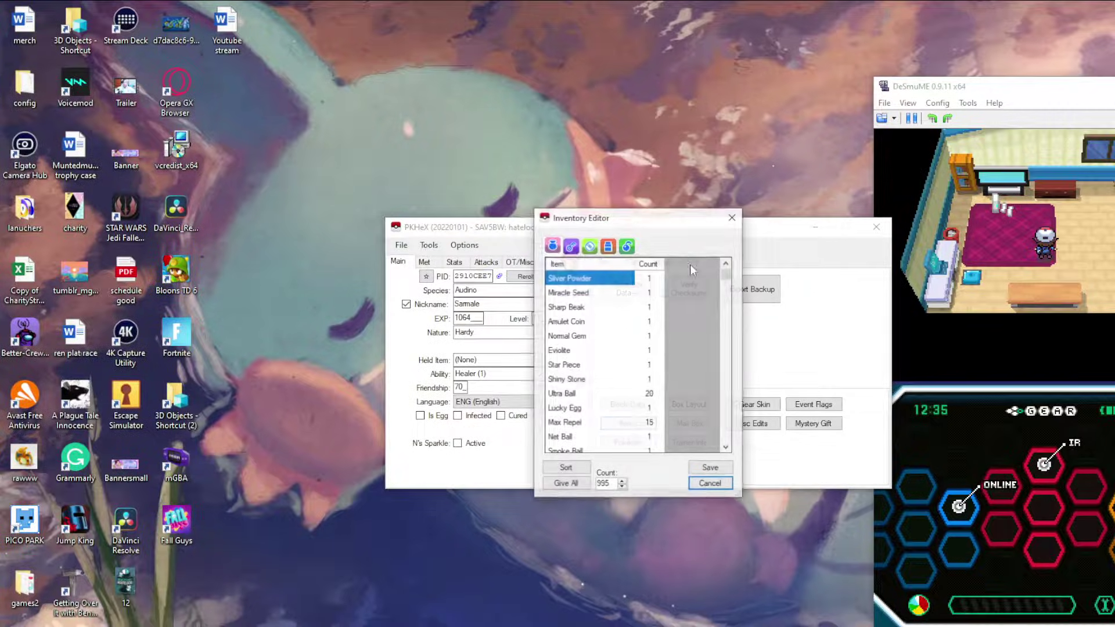
click(607, 247)
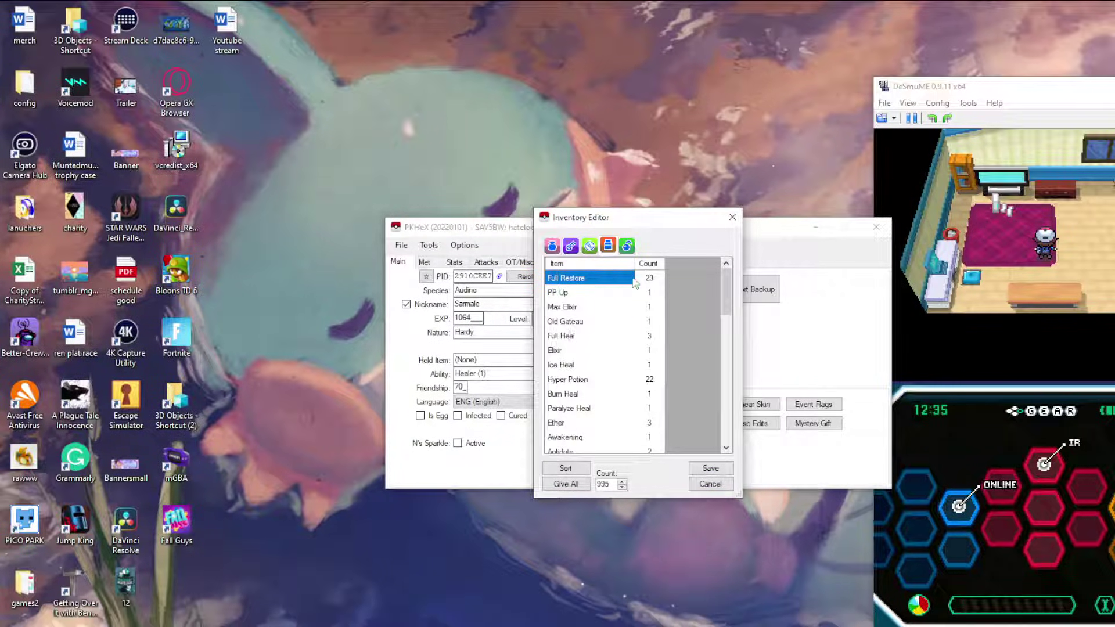
click(732, 216)
click(607, 263)
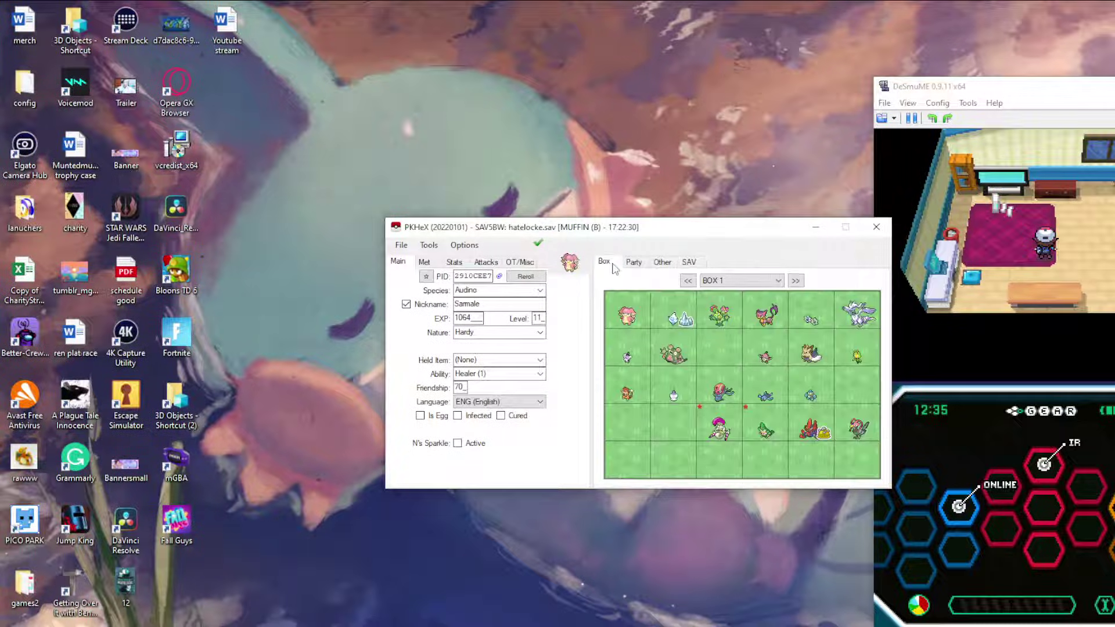
Change the party Krookodile's species to Kyurem and write it back to the second party slot.
click(646, 268)
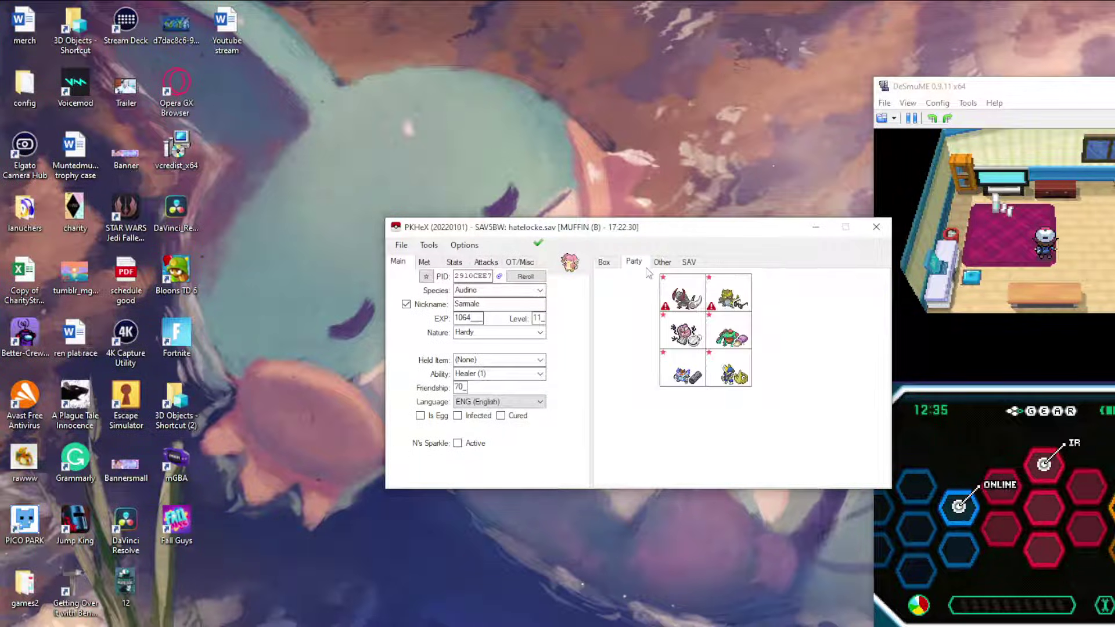
click(729, 293)
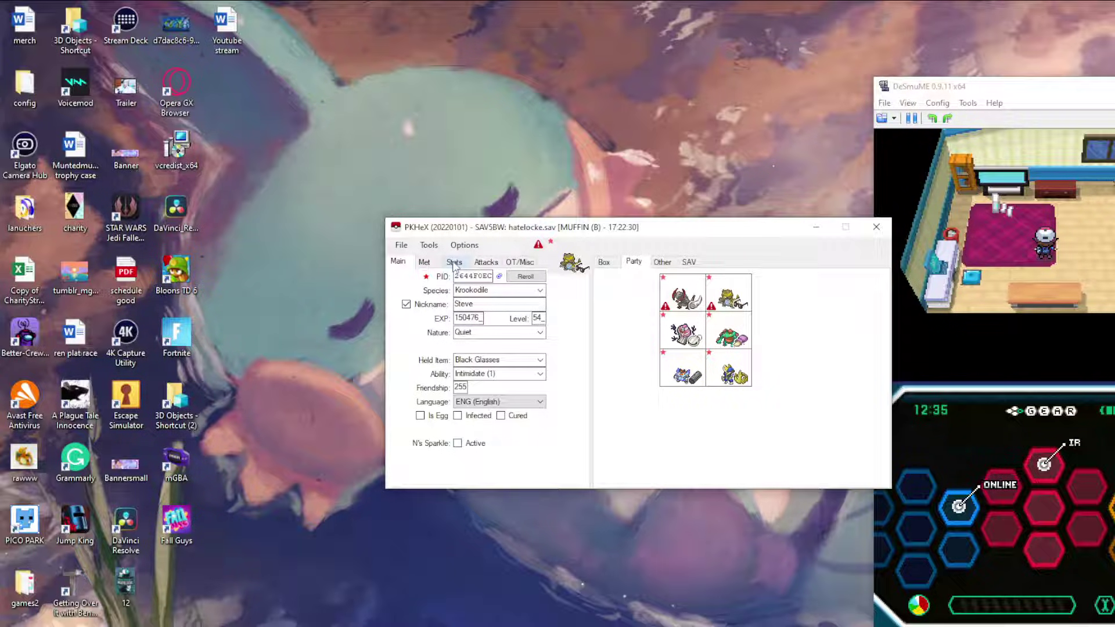
click(513, 293)
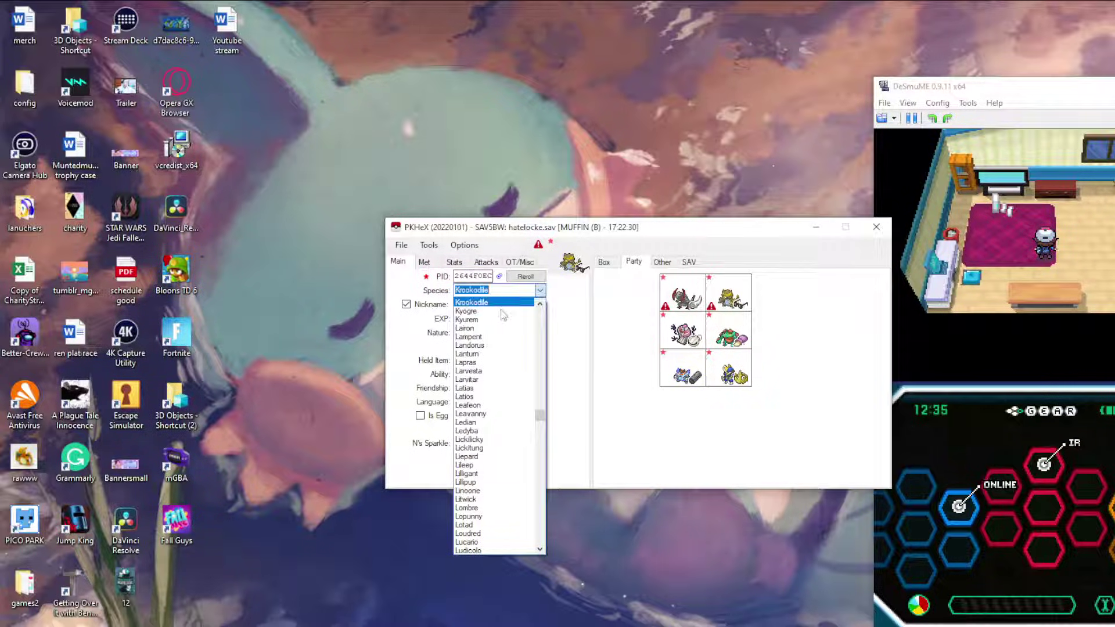
click(503, 327)
right_click(725, 295)
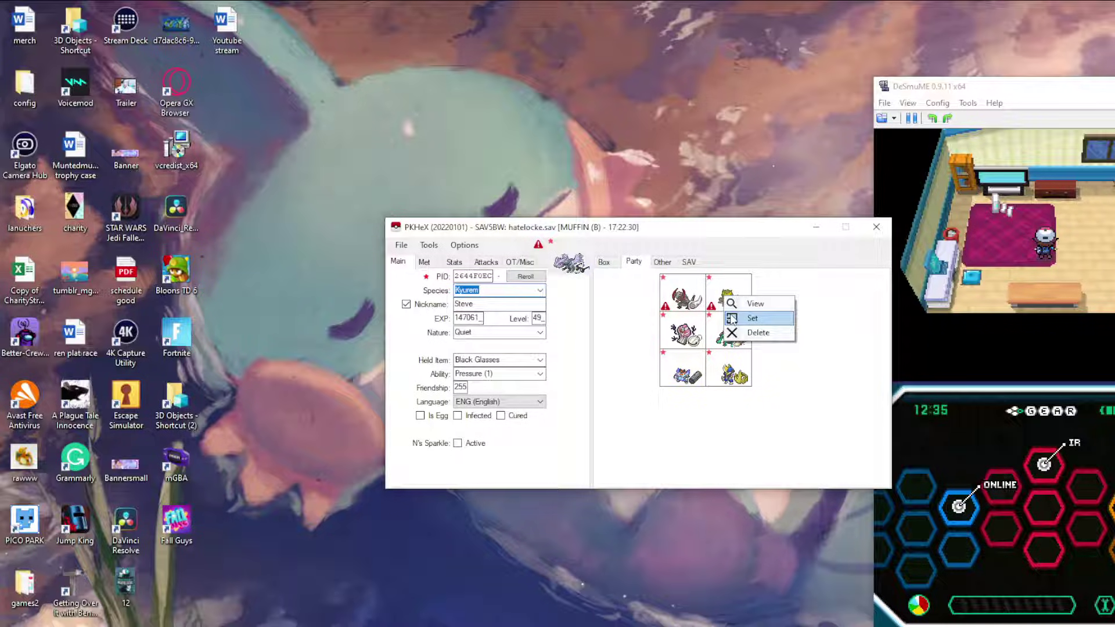
click(746, 318)
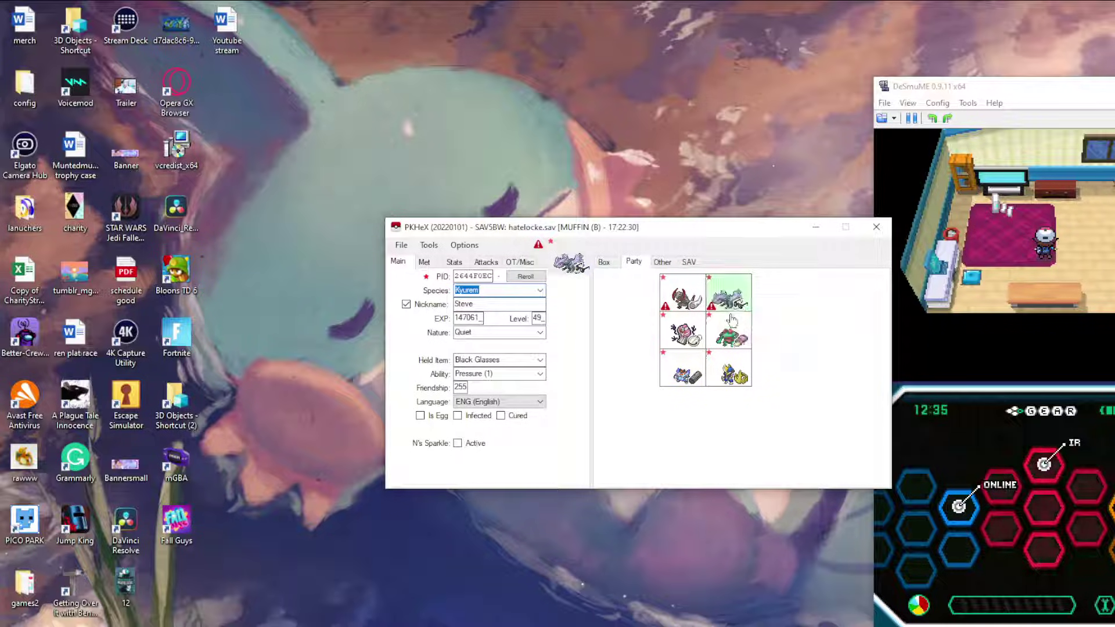
Export the edited save over the existing "hatelocke.sav" in the "black real" folder.
click(402, 245)
click(426, 285)
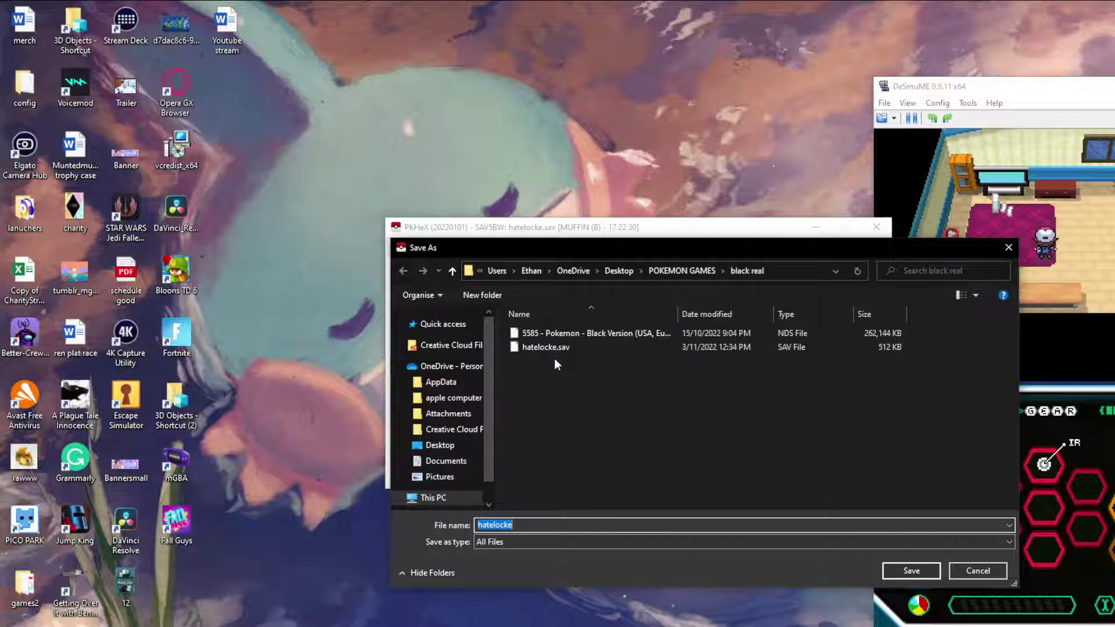
double_click(551, 349)
click(669, 363)
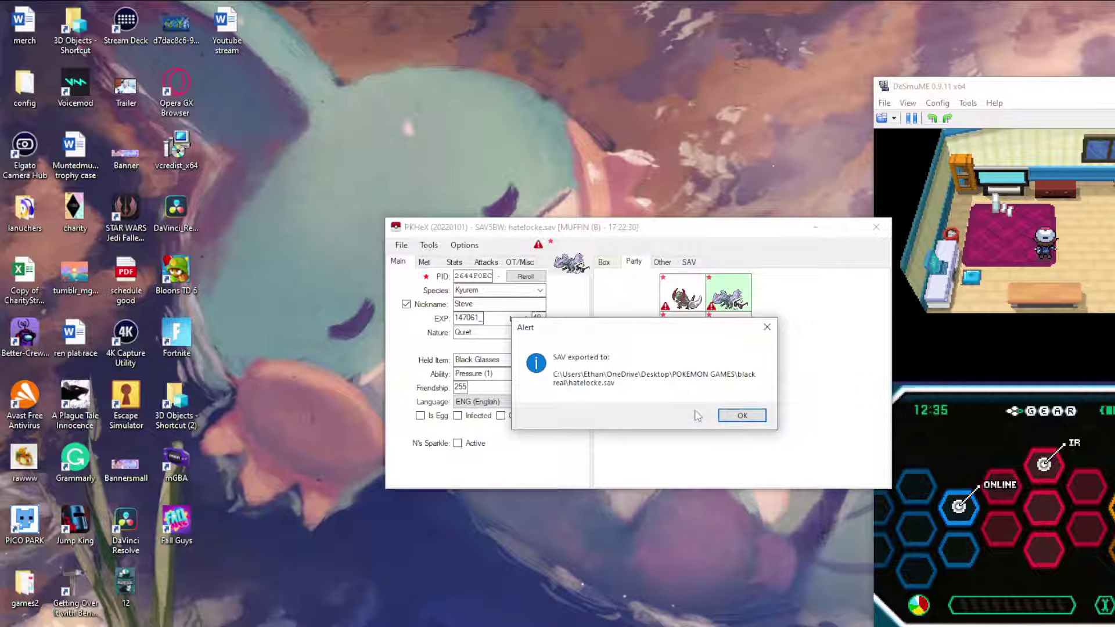
click(740, 417)
Switch to DeSmuME and import the backup memory "hatelocke.sav" from "POKEMON GAMES" > "black real", keeping the automatic size from current save data.
click(955, 303)
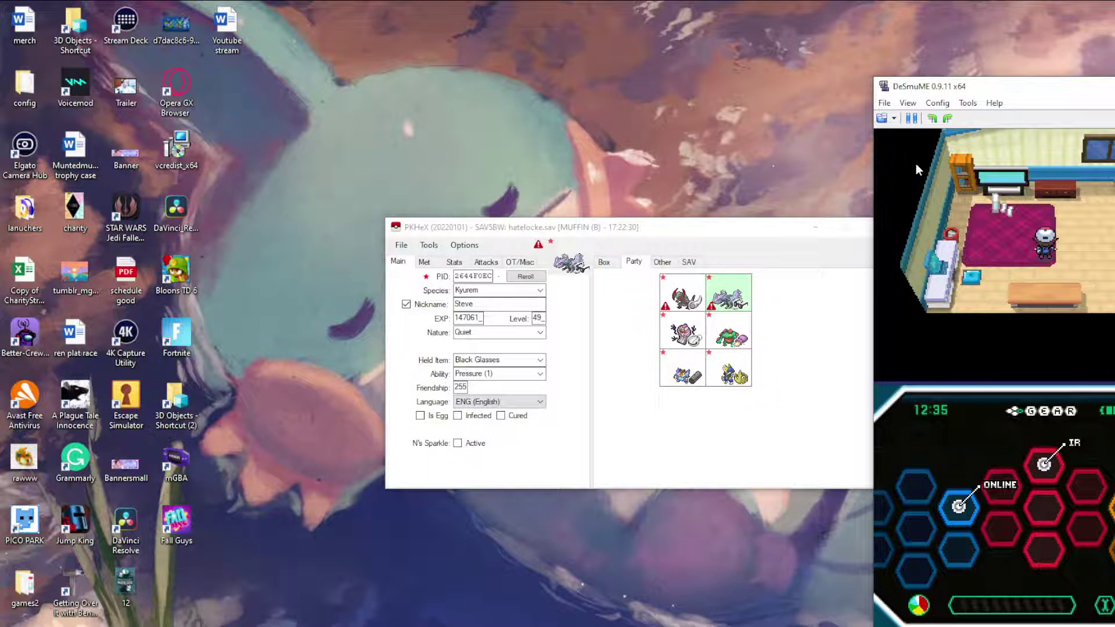
click(883, 104)
click(939, 257)
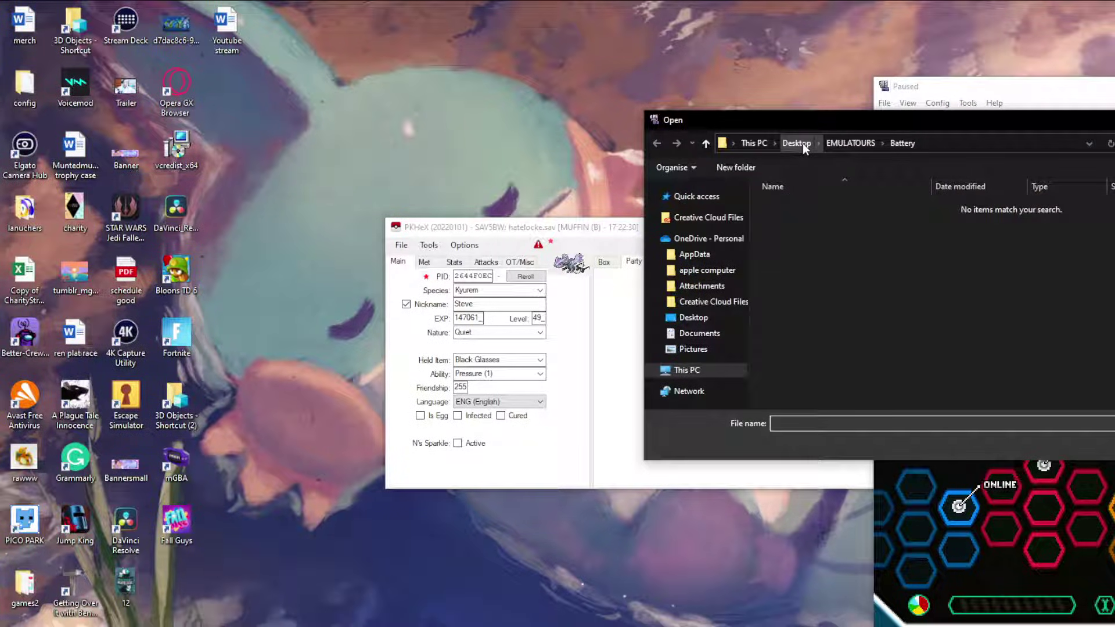
click(803, 142)
scroll(825, 324, down, 3)
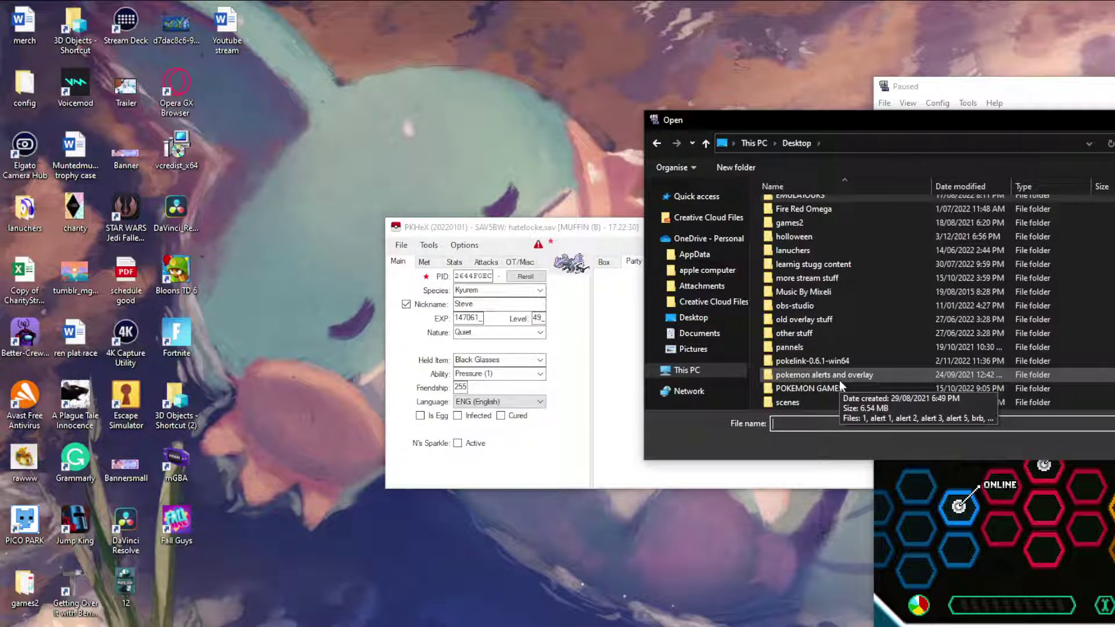
double_click(839, 385)
double_click(831, 237)
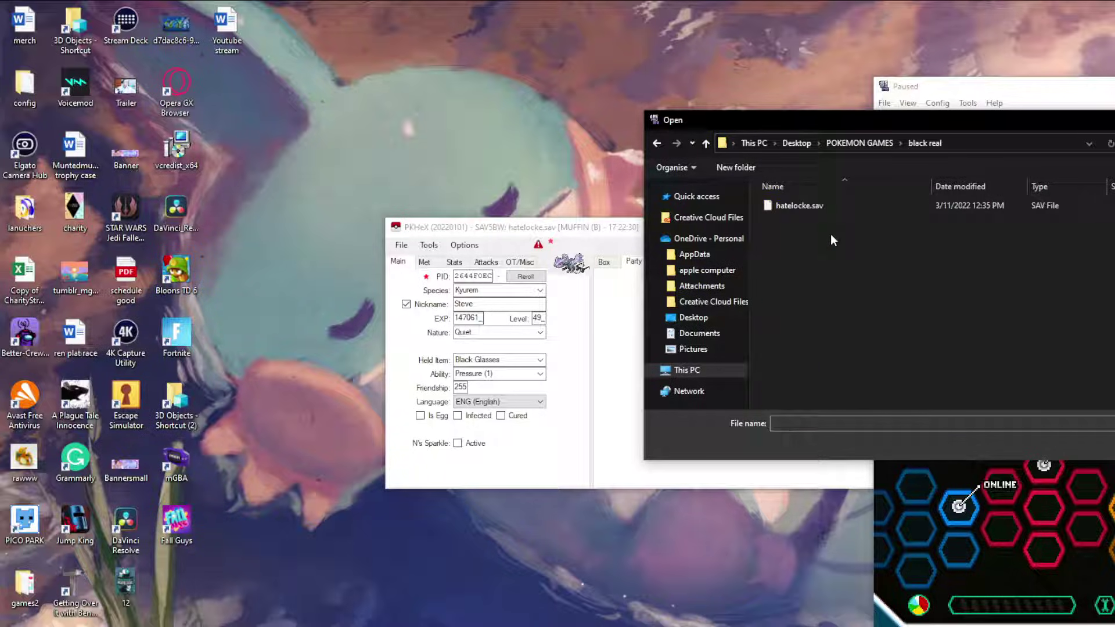
double_click(824, 204)
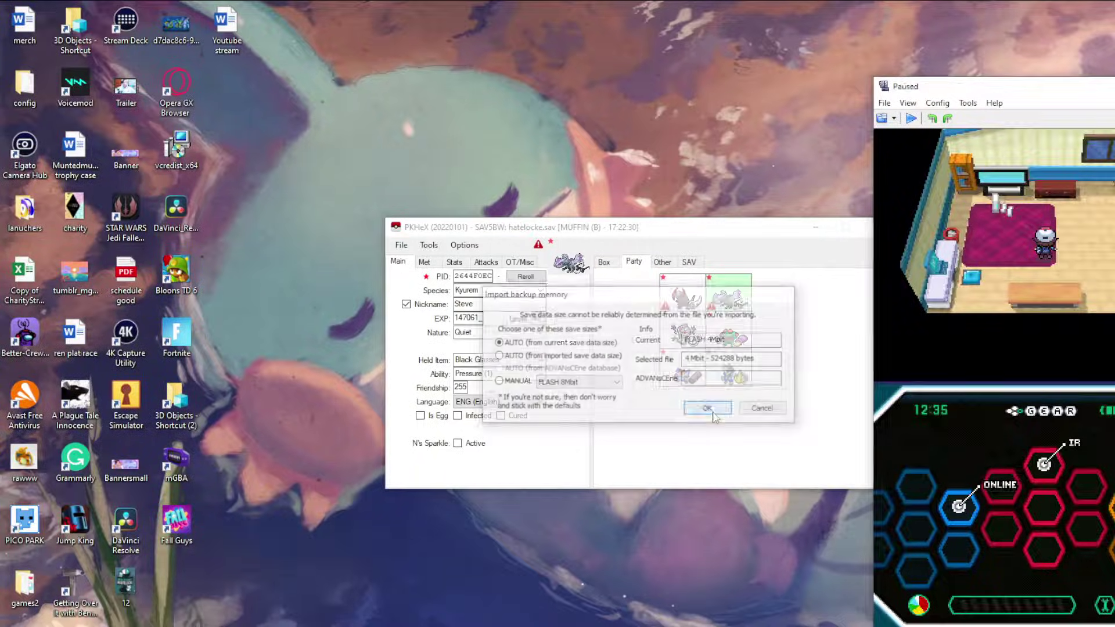
click(712, 409)
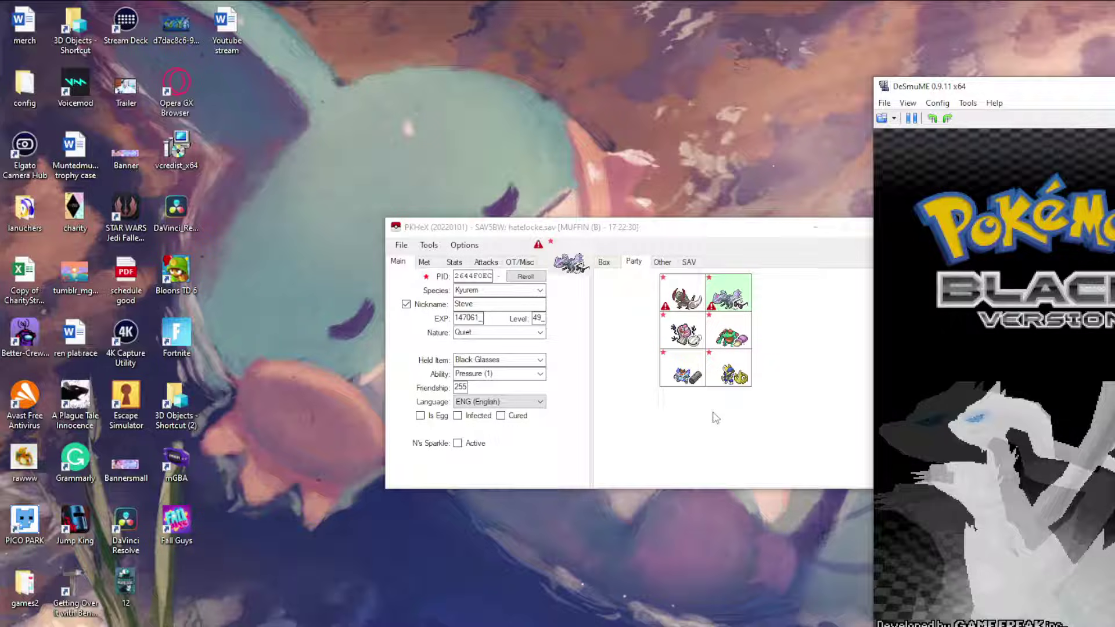
Continue the imported save to check Kyurem's summary in the in-game party, and close DeSmuME.
key(s)
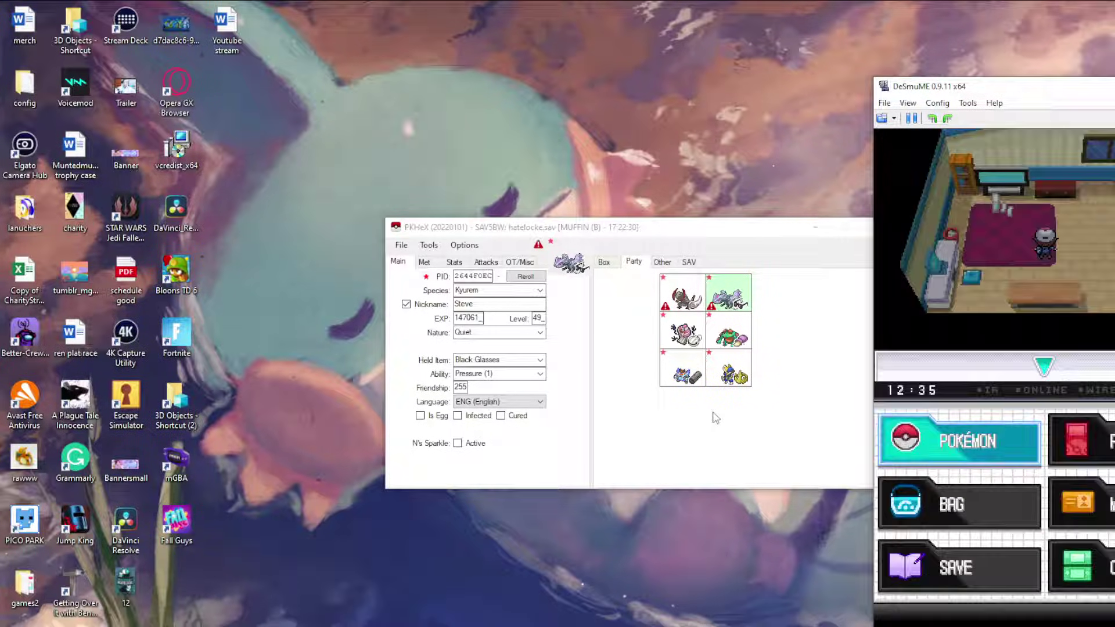
key(x)
key(Right)
key(x)
key(x)
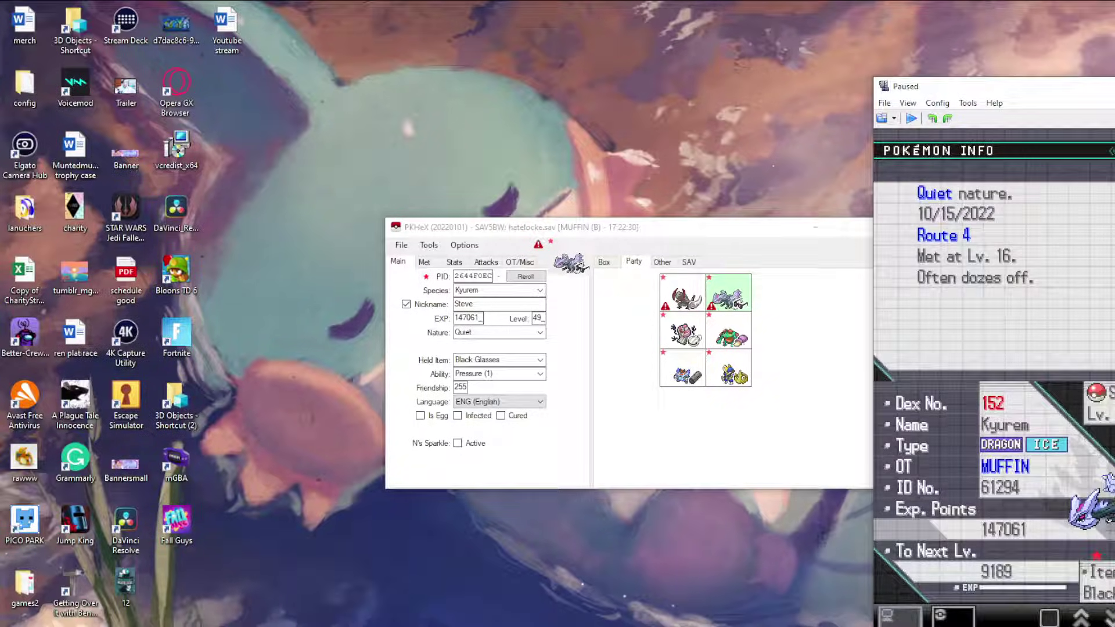
key(alt+F4)
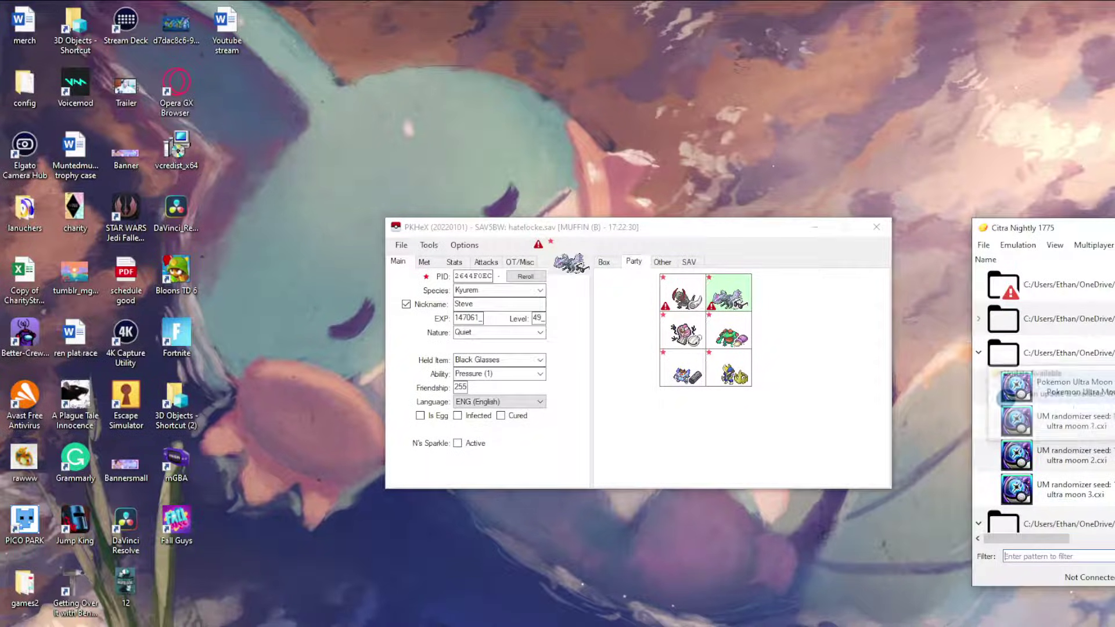
Switch to Citra, open the save data folder of Pokémon Y (USA) and move the folder window clear of PKHeX.
scroll(1073, 412, down, 2)
scroll(1078, 417, up, 1)
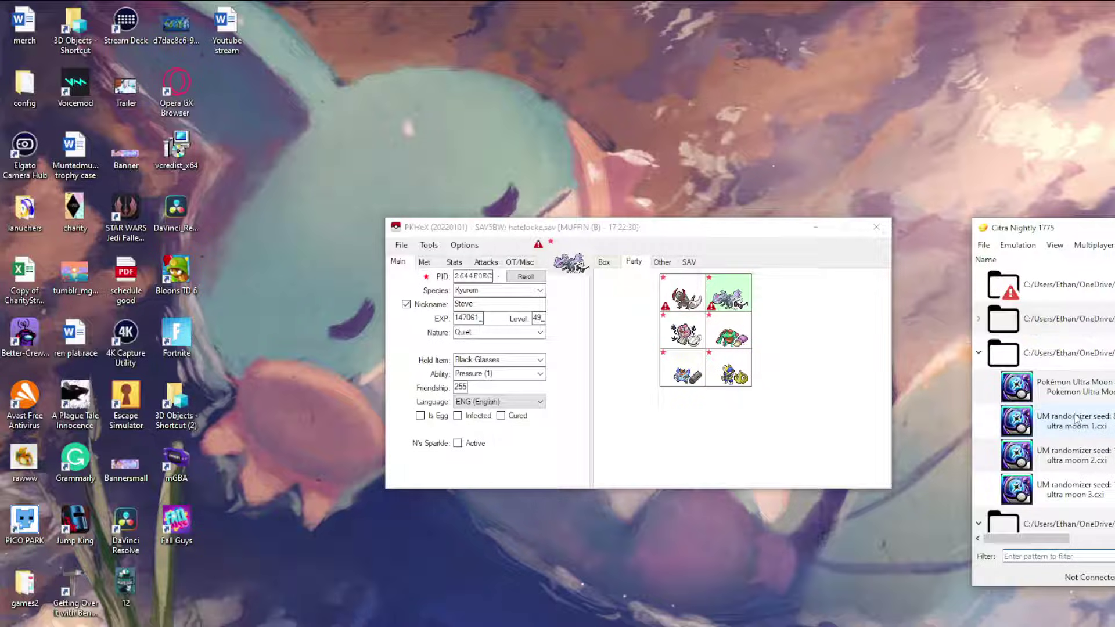
scroll(1091, 392, down, 1)
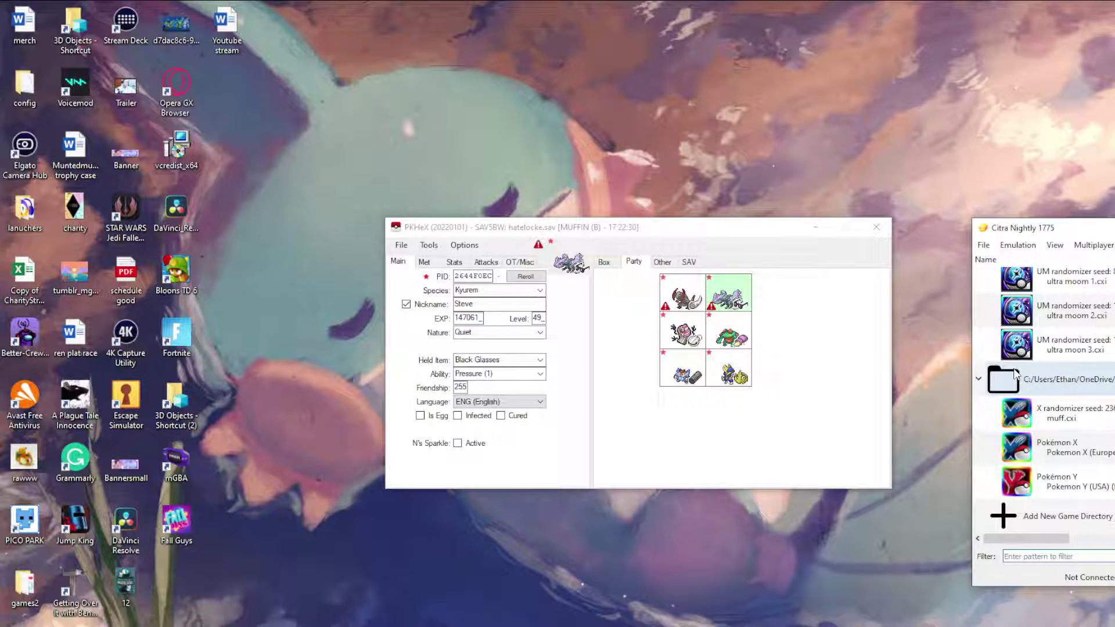
click(1101, 481)
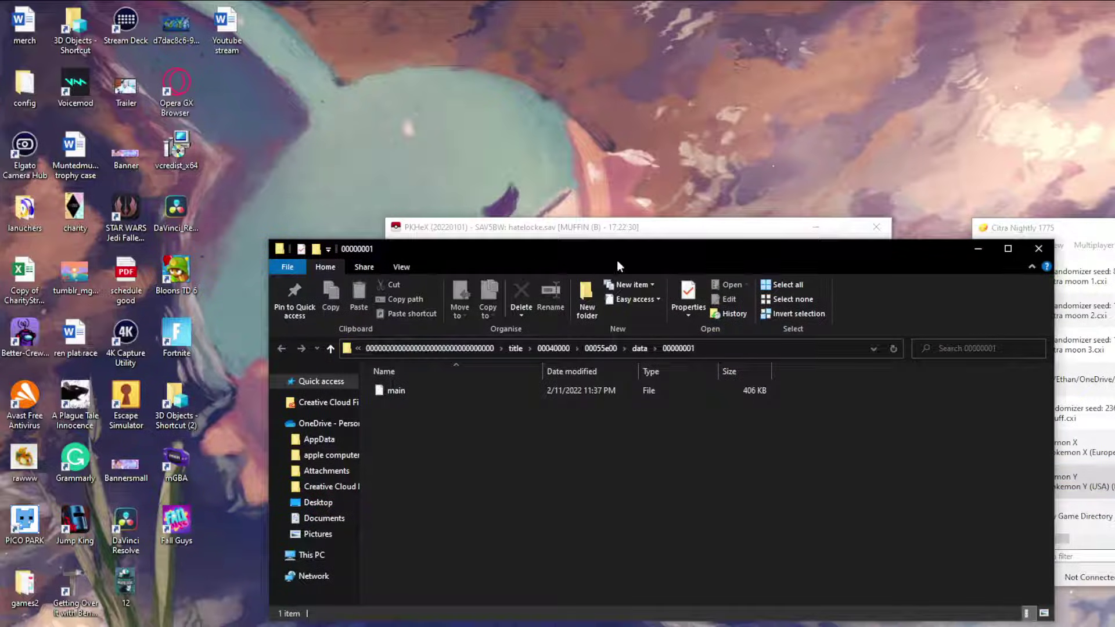
drag(616, 266, 655, 369)
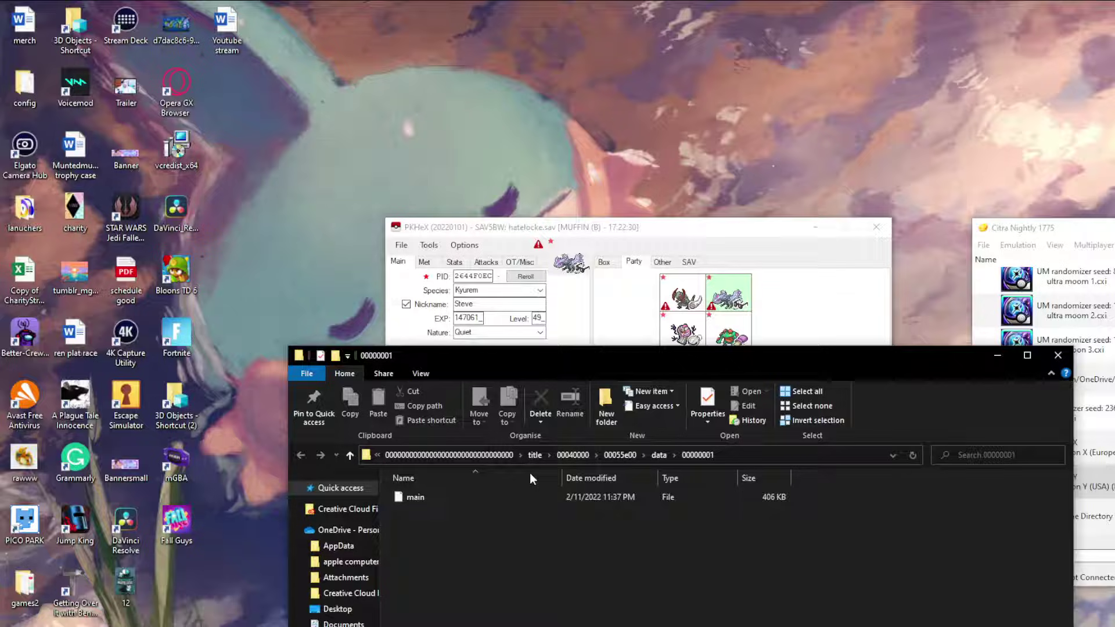
Load the "main" save file from the folder into PKHeX and show its party.
click(452, 501)
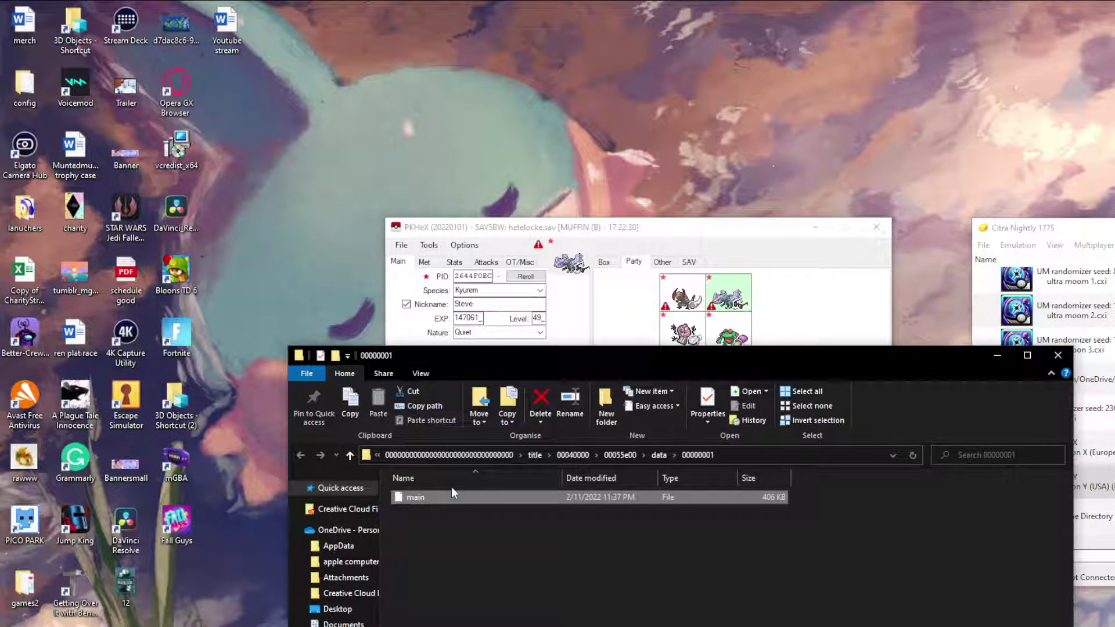
drag(465, 498, 661, 325)
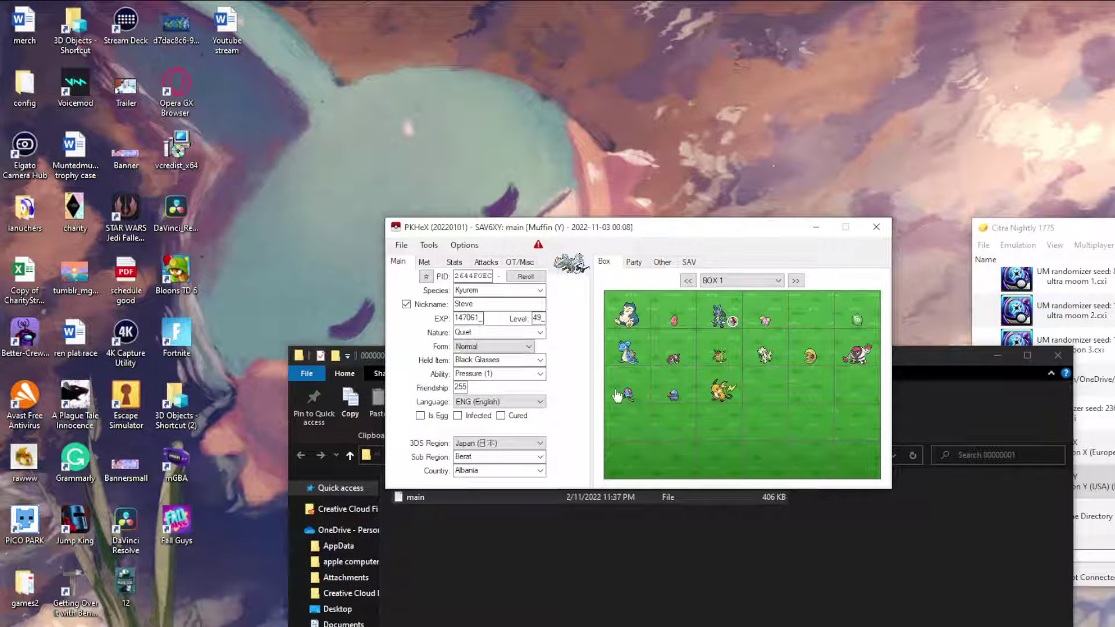
click(634, 262)
mouse_move(710, 359)
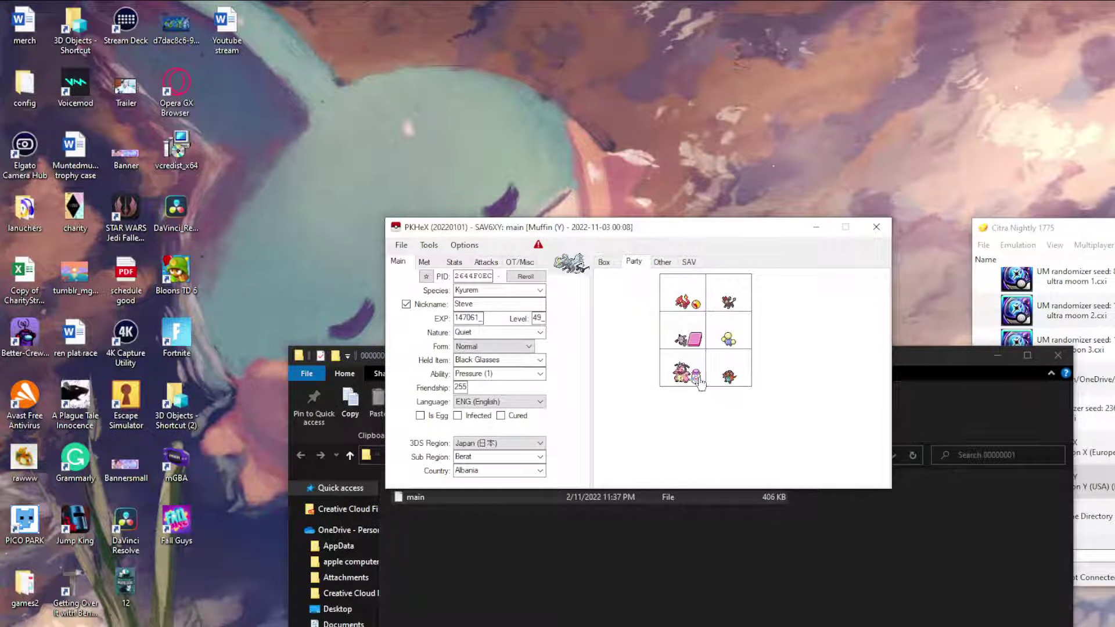
Load the Charmeleon from the first party slot into the editor, make it shiny, and set it back in that slot.
click(683, 306)
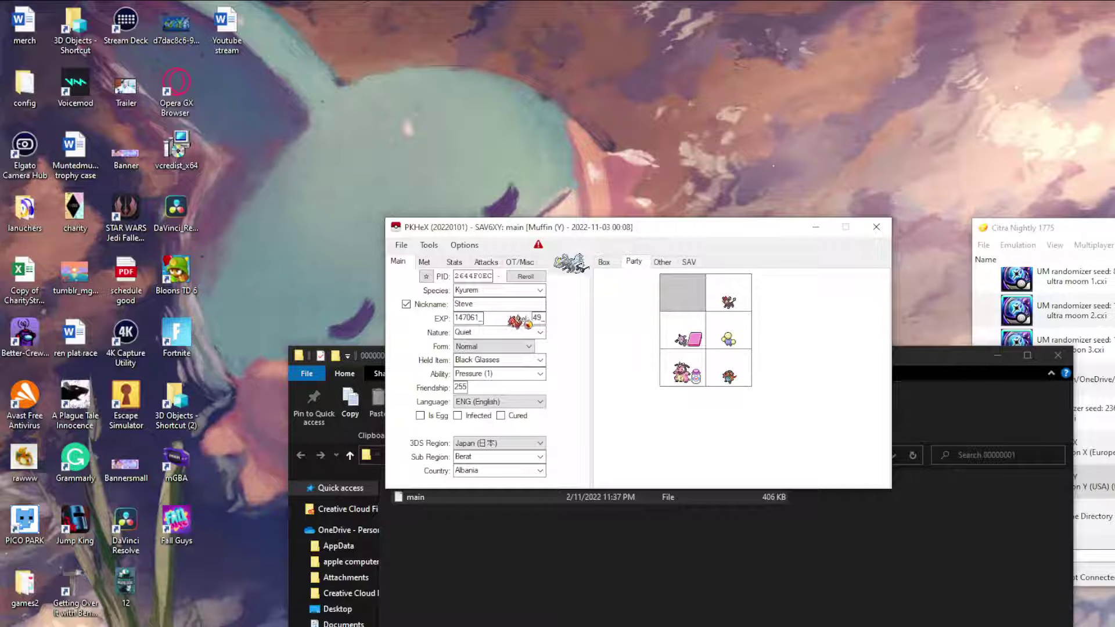
click(427, 276)
right_click(675, 295)
click(692, 318)
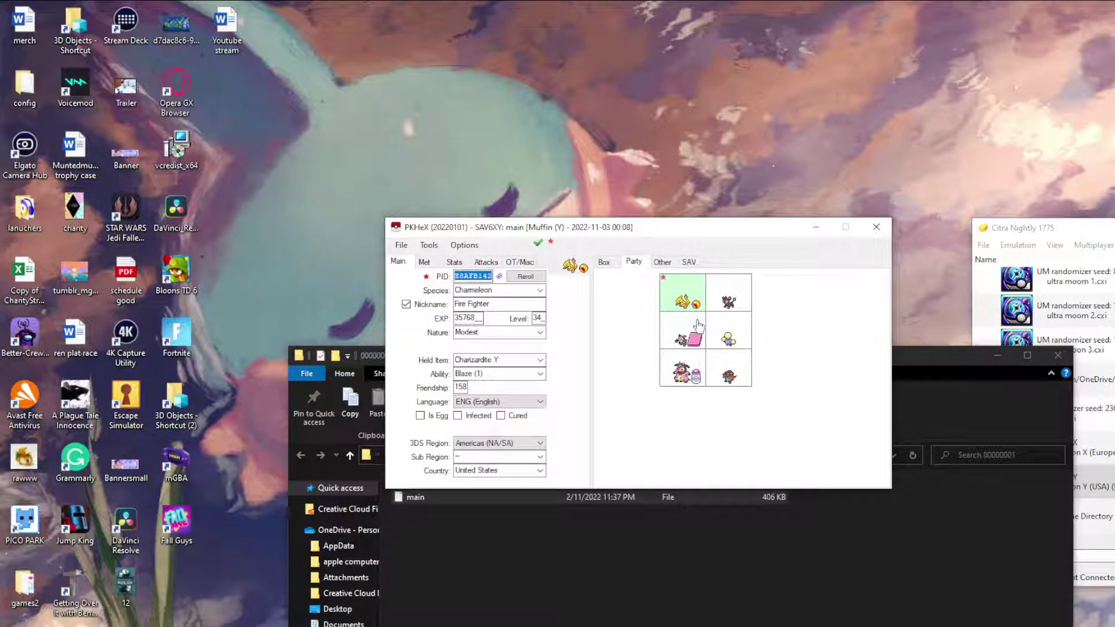
Check the export location for the "main" save, cancel the export, and view the save-editing tools.
click(399, 245)
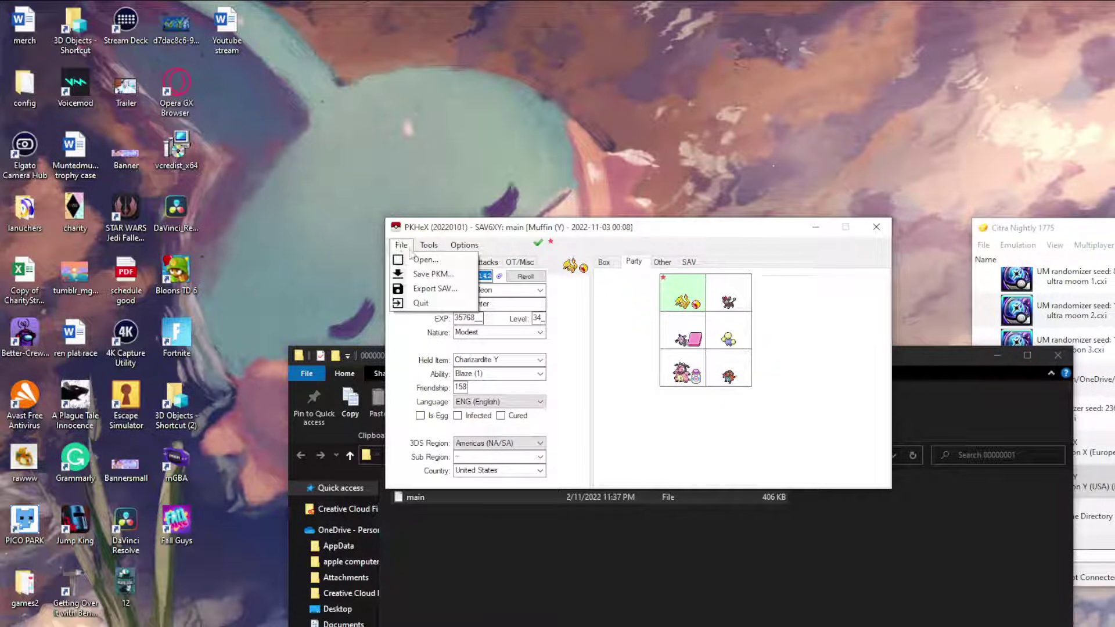
click(417, 289)
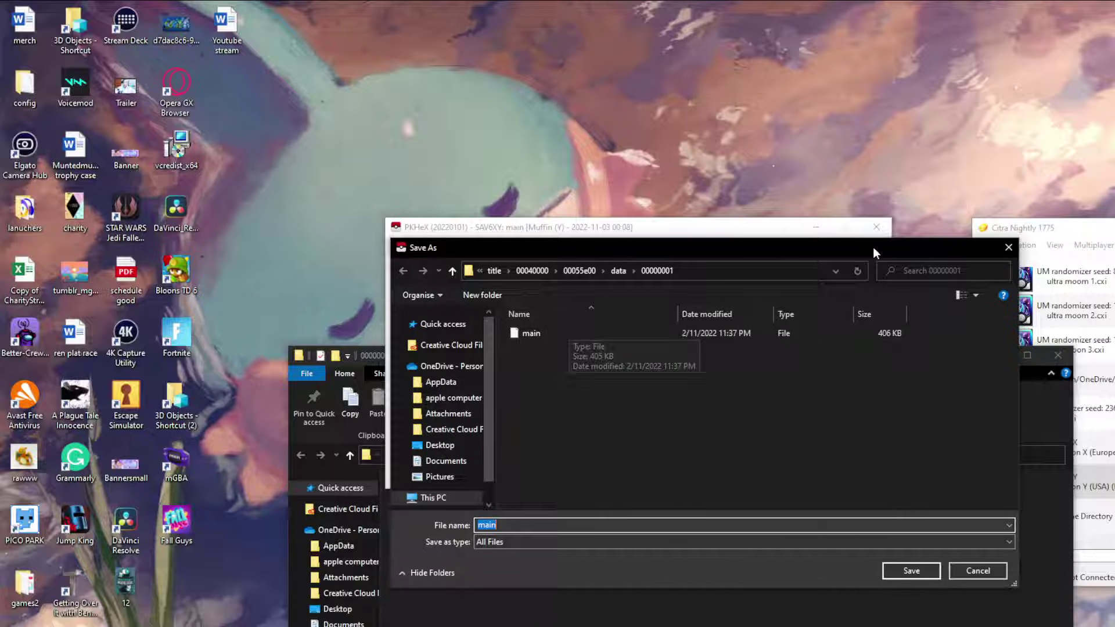
click(1013, 248)
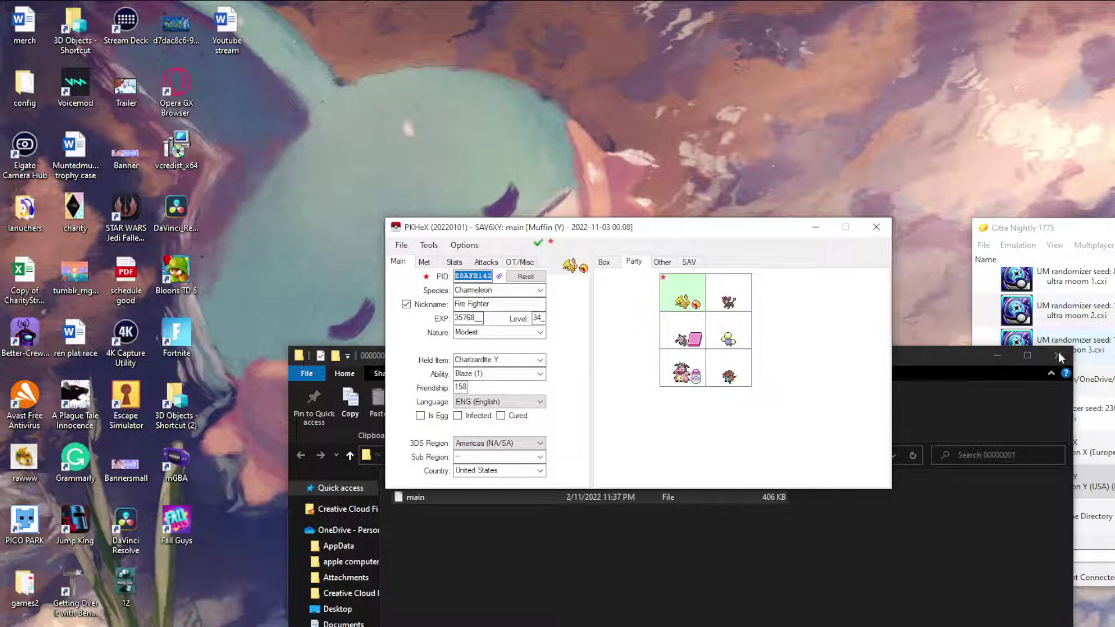
click(688, 262)
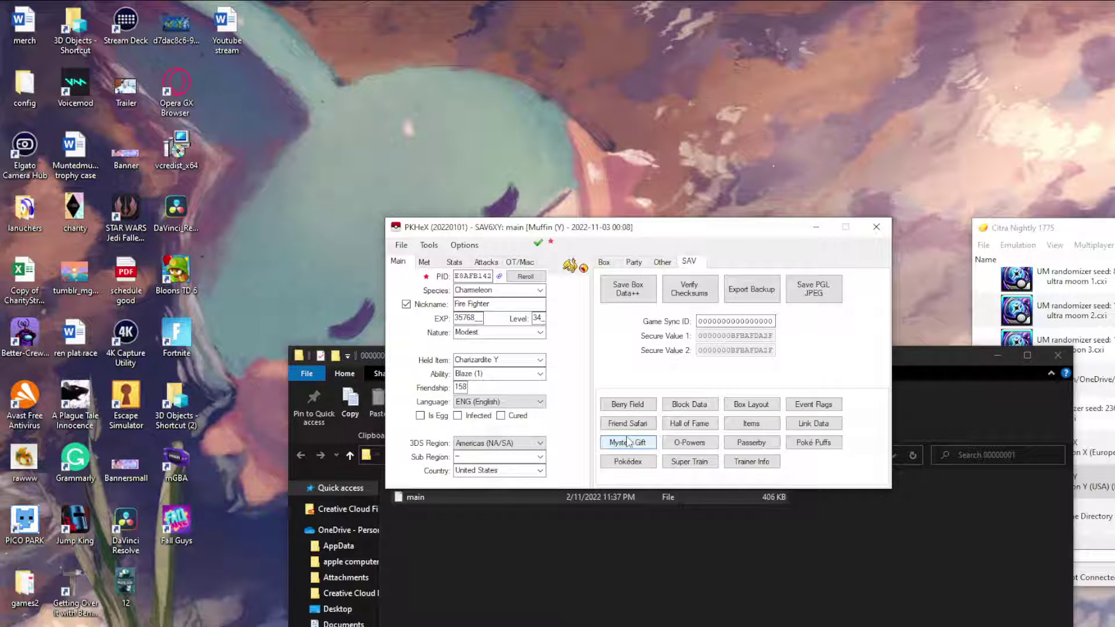
Close the save data folder, Citra and PKHeX, discarding the unsaved changes.
click(886, 230)
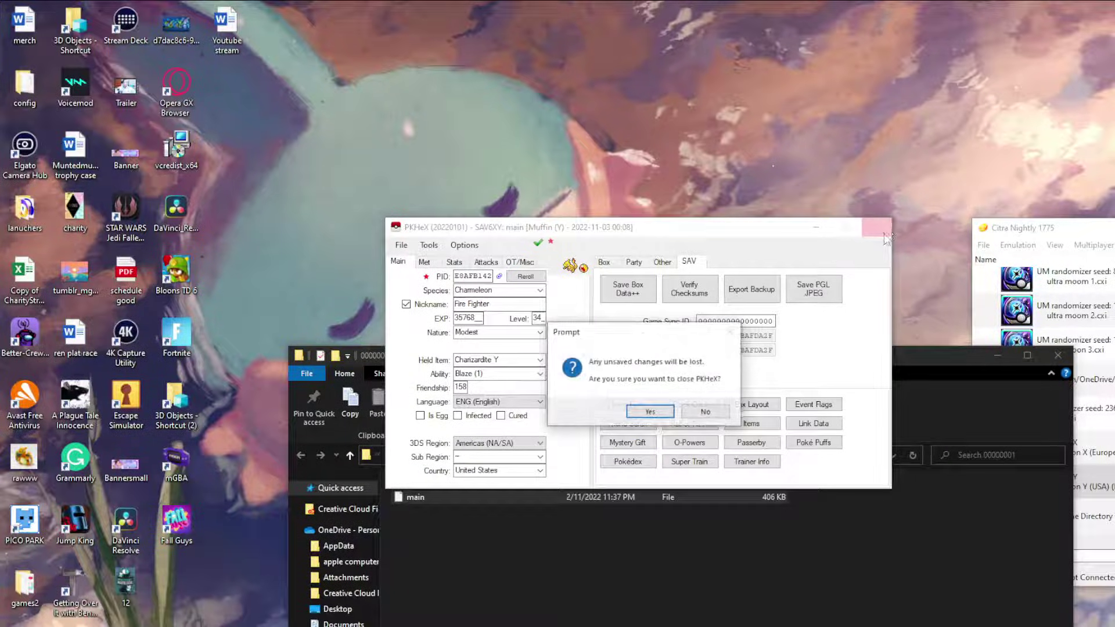
click(706, 411)
click(1056, 355)
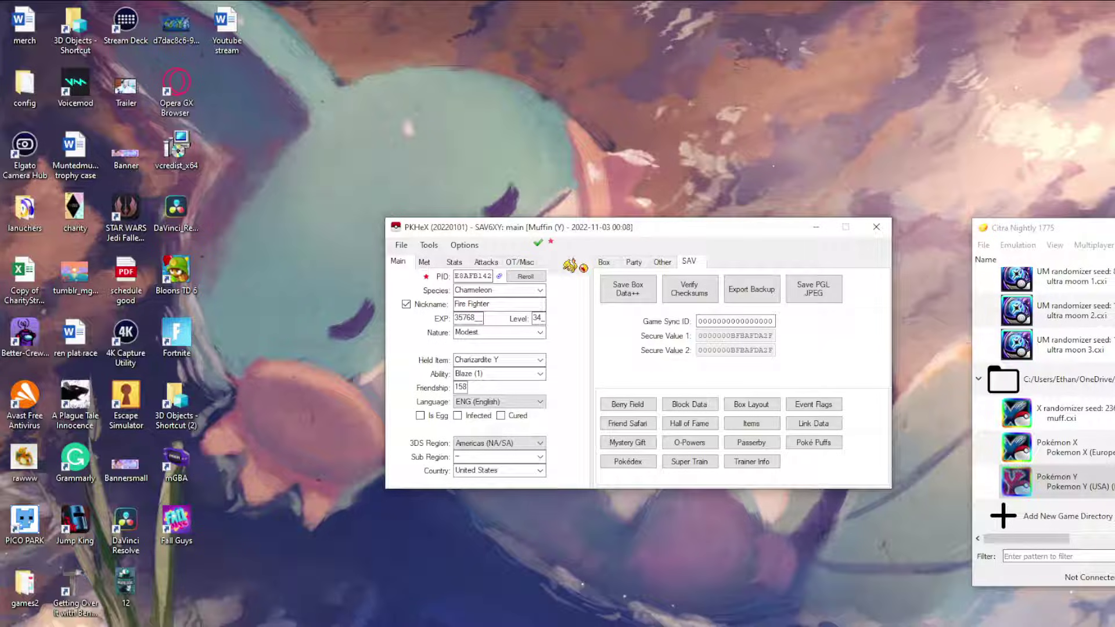
key(alt+F4)
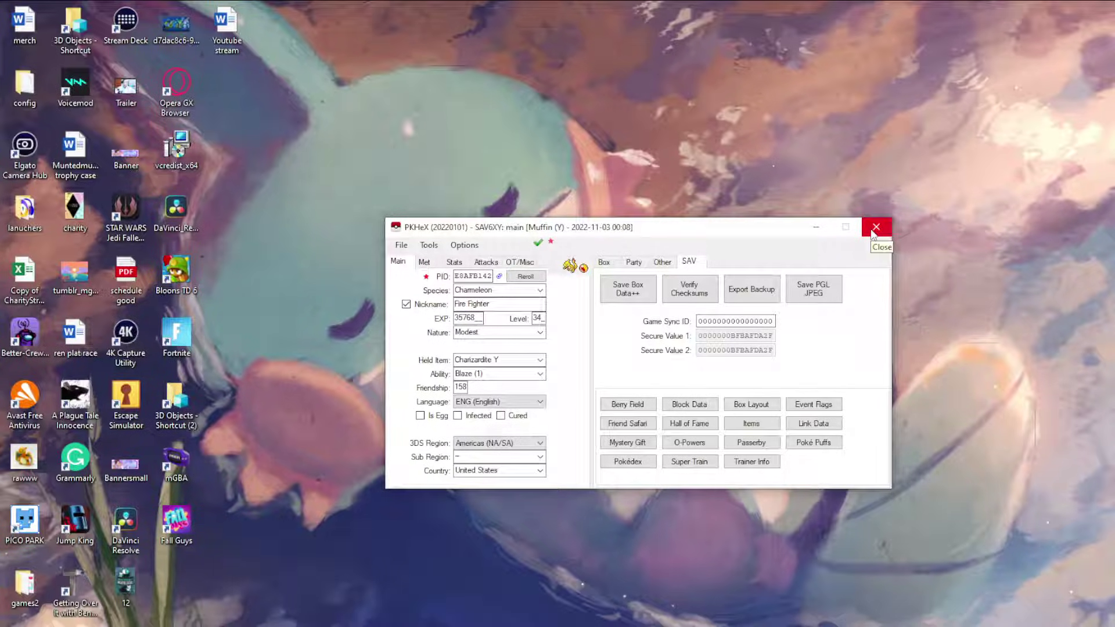
click(873, 233)
click(650, 411)
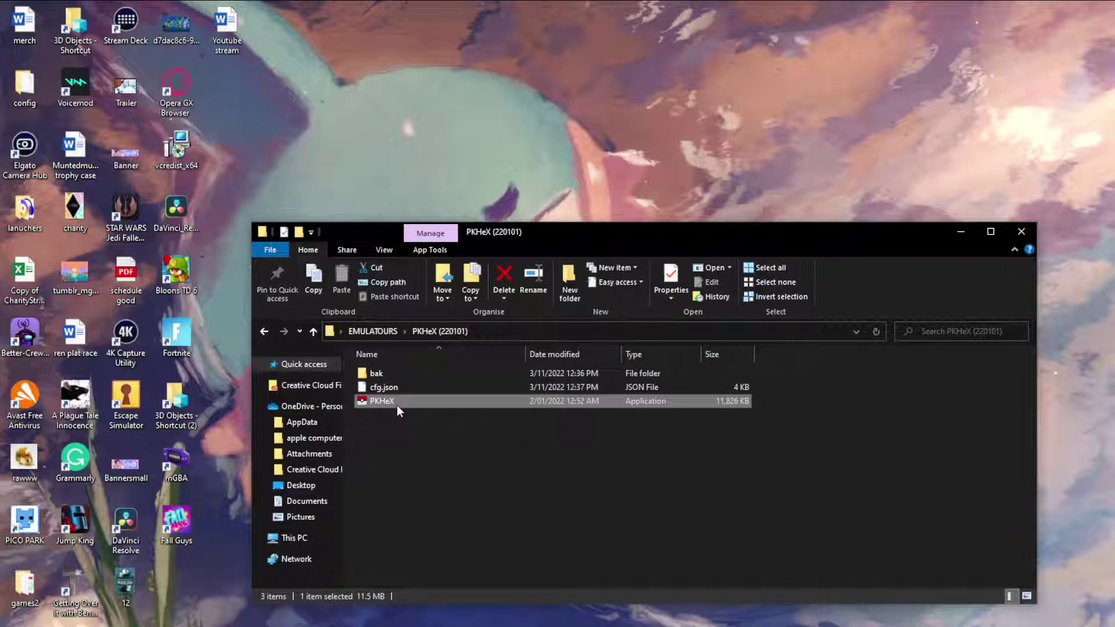
Rename the PKHeX application in the "PKHeX (220101)" folder as PKHaX, launch it and accept the startup alert.
right_click(397, 406)
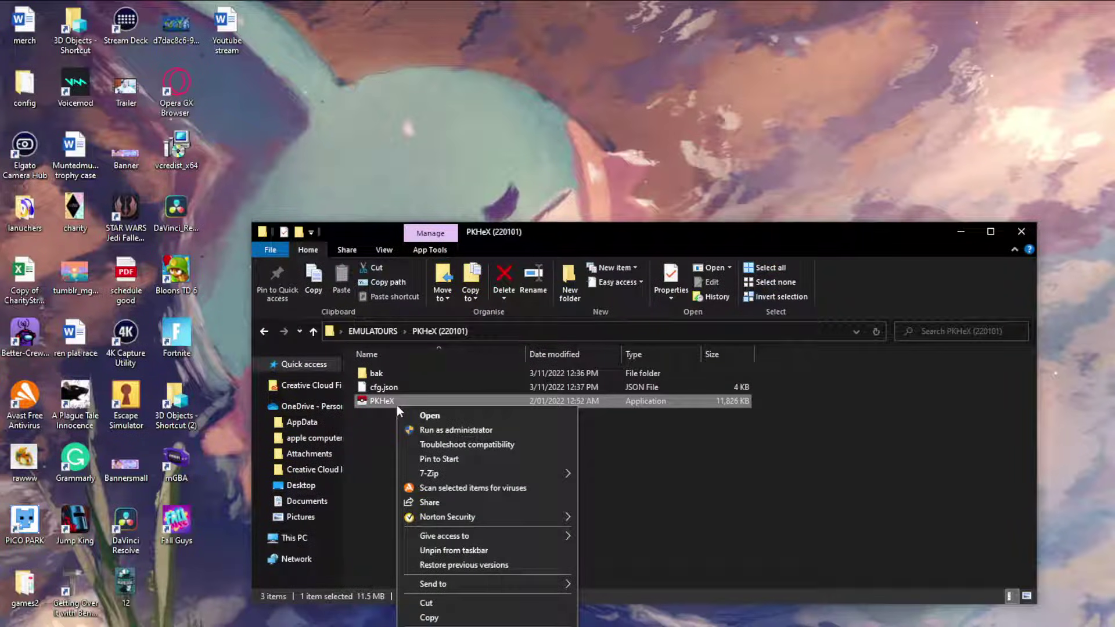
key(m)
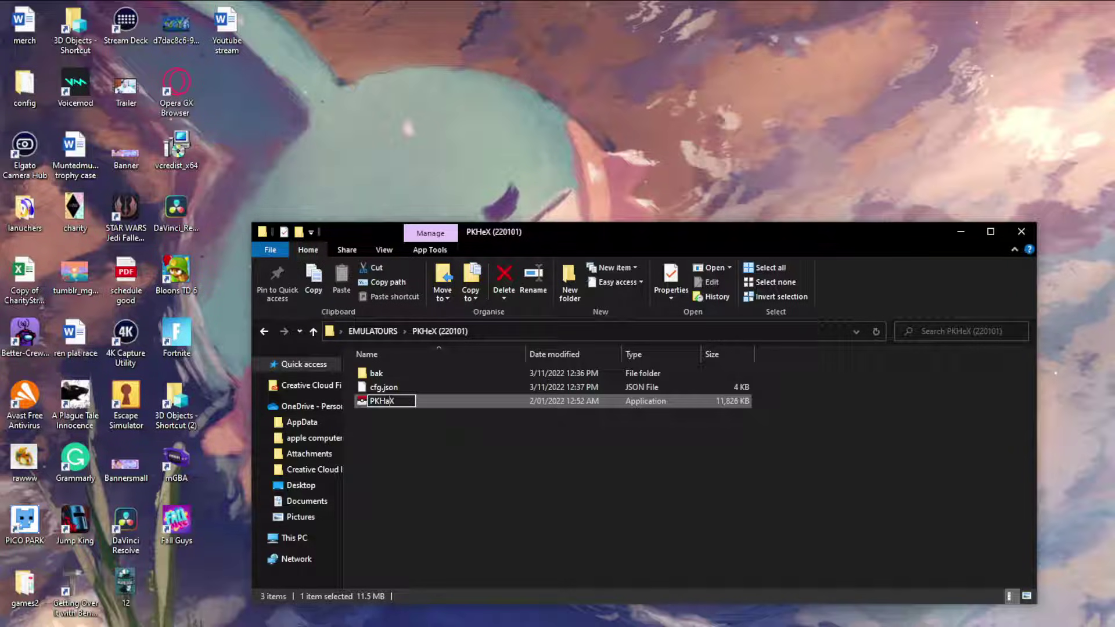
click(401, 448)
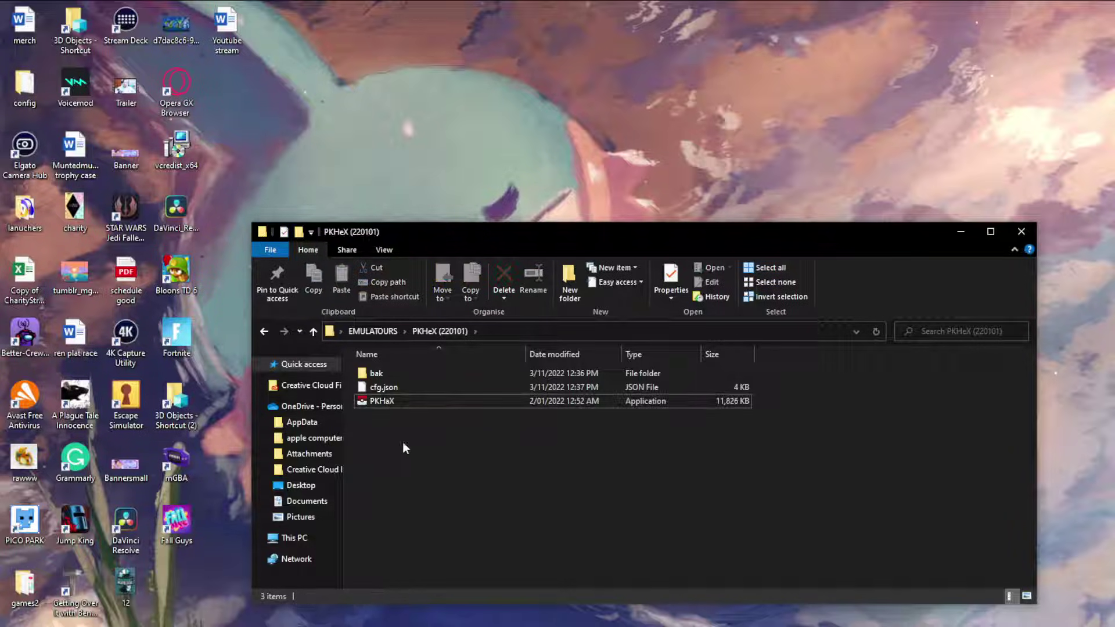
double_click(406, 404)
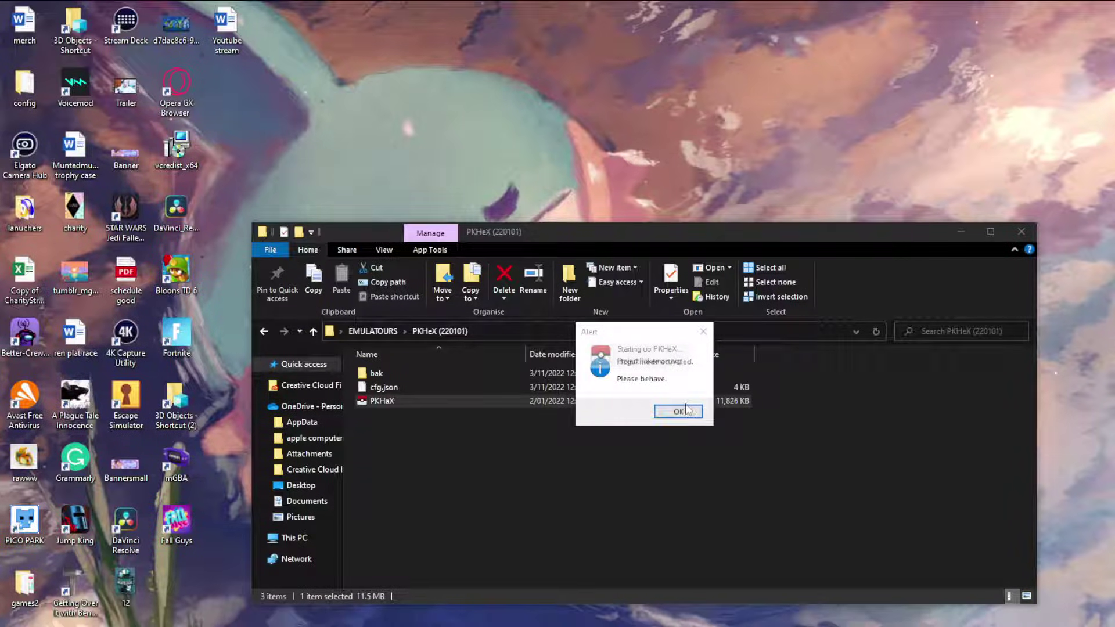
click(678, 412)
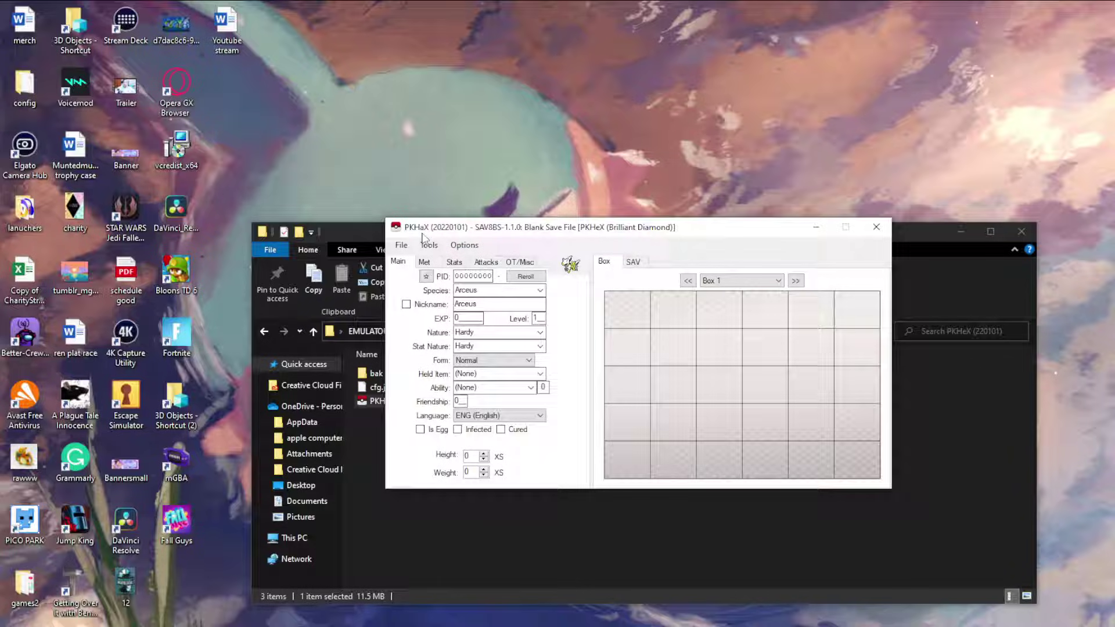
Open "emerald-kaizo-2020-03-14.sav" from "POKEMON GAMES" > "emerald" and show its party.
click(401, 248)
click(414, 260)
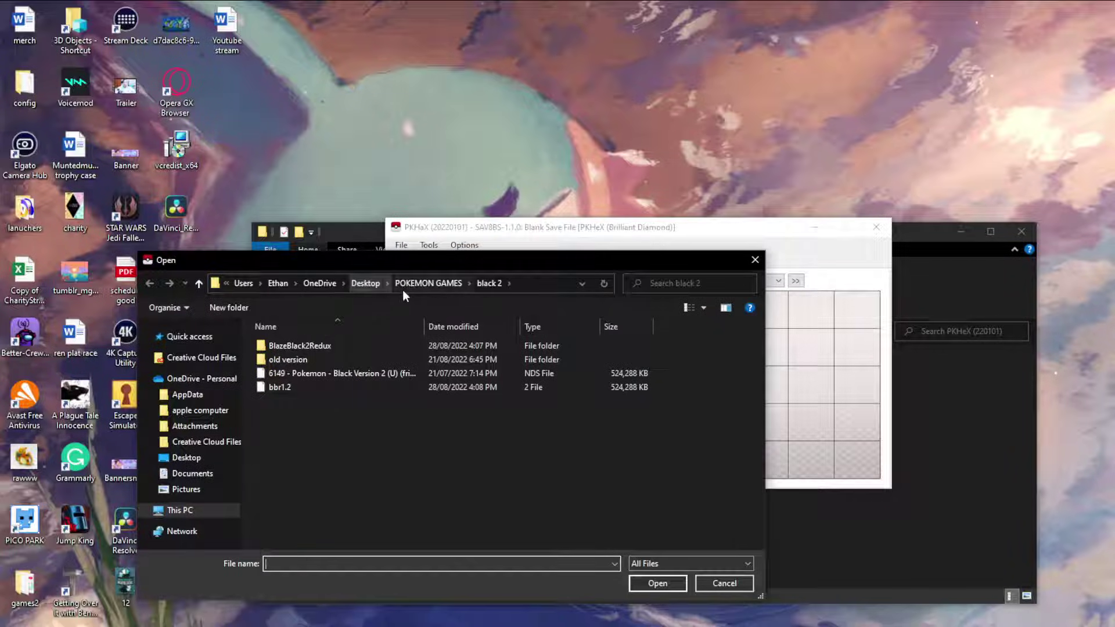
click(410, 283)
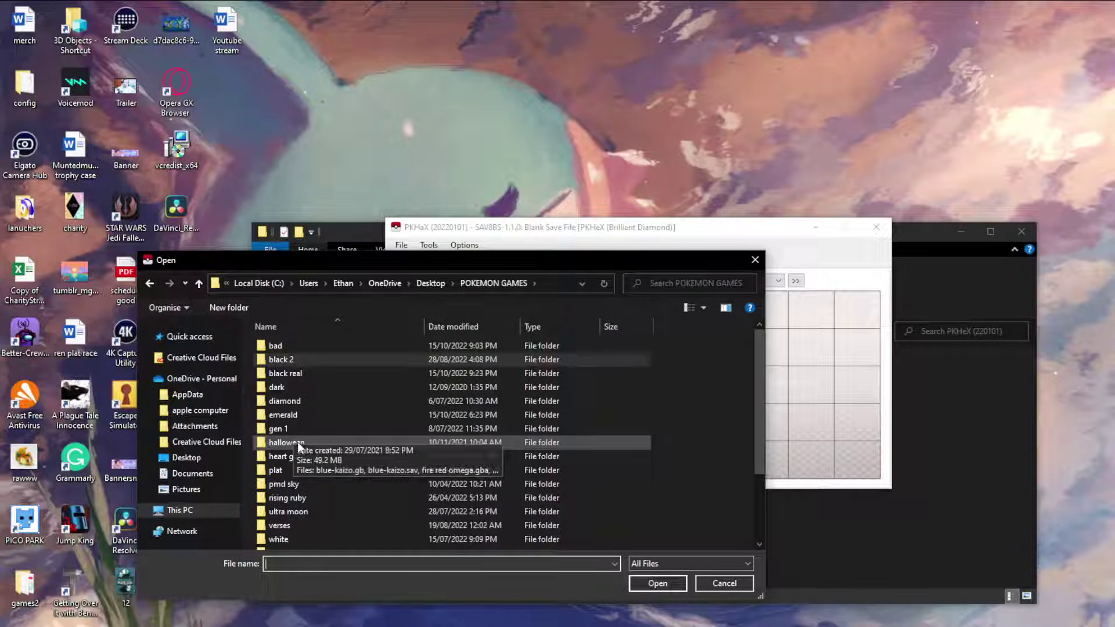
scroll(298, 450, down, 1)
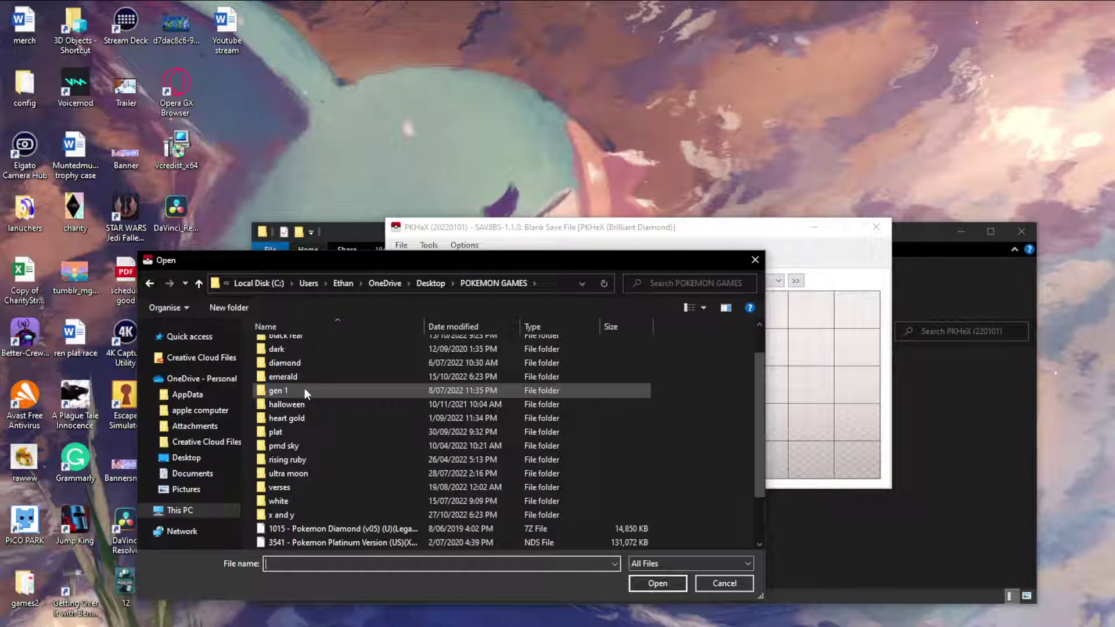
scroll(304, 388, up, 1)
double_click(305, 416)
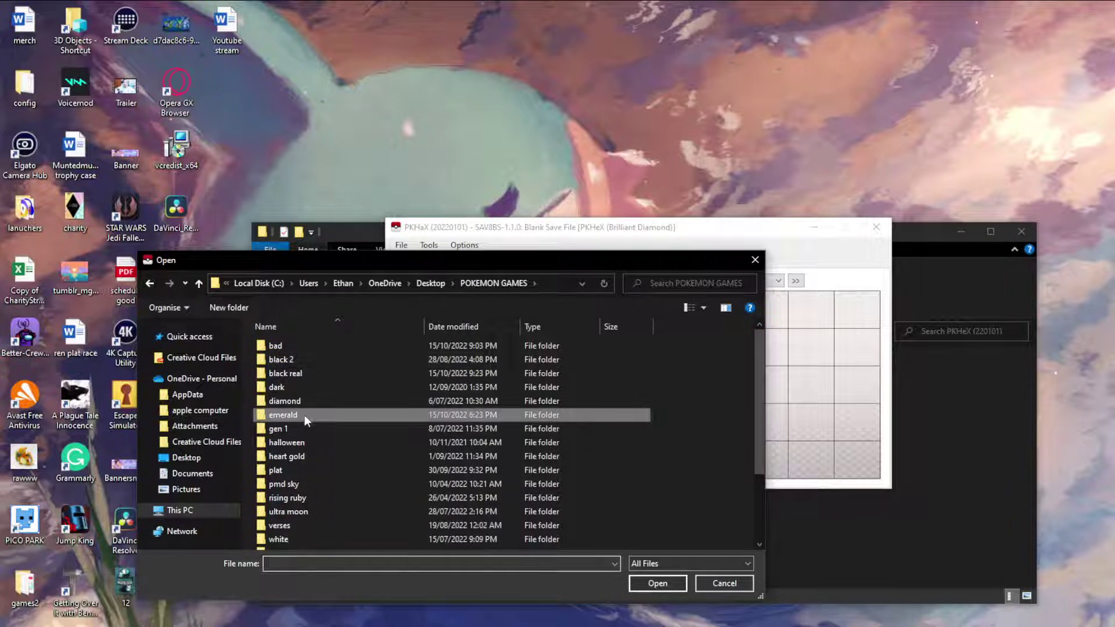
double_click(378, 430)
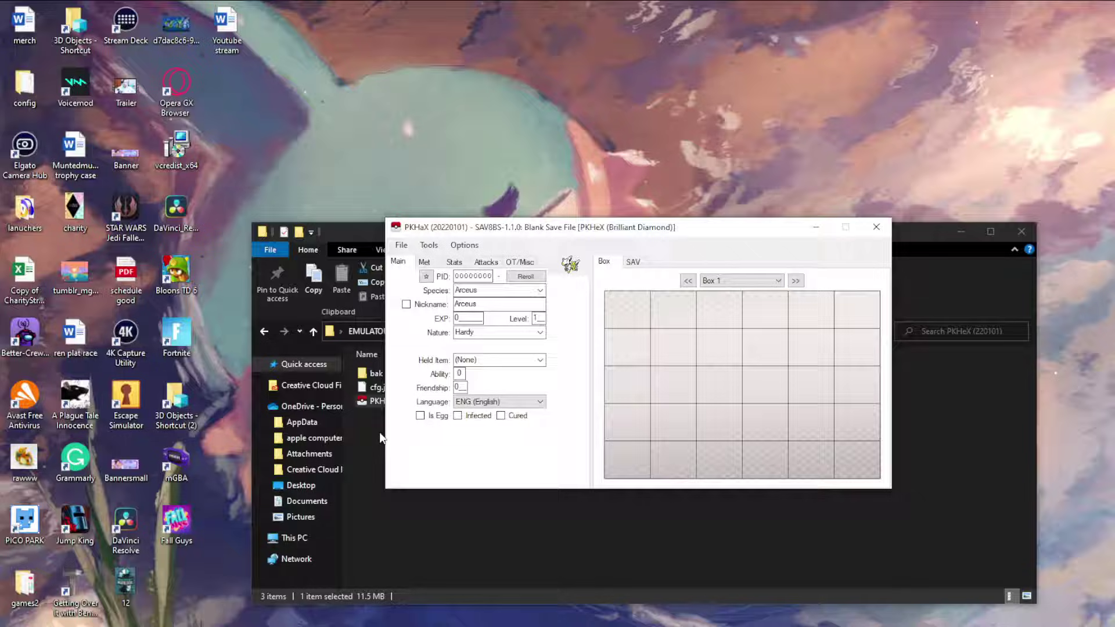
click(633, 261)
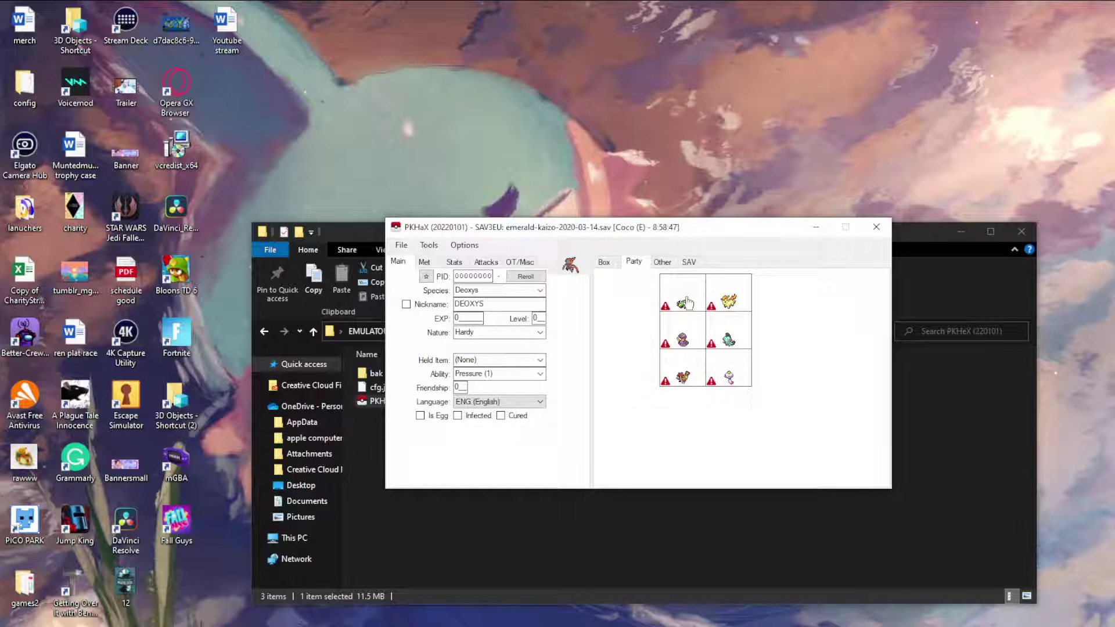
Load the Spinarak from the first party slot into the editor, make it shiny, and set it back in that slot.
drag(543, 316, 456, 280)
click(426, 276)
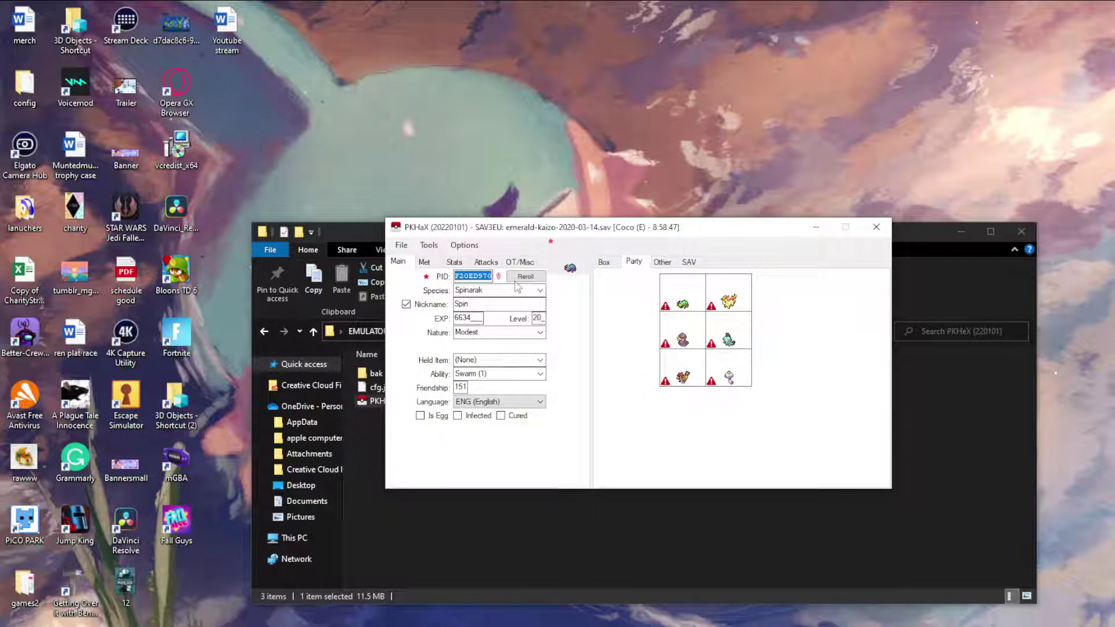
right_click(685, 289)
click(704, 321)
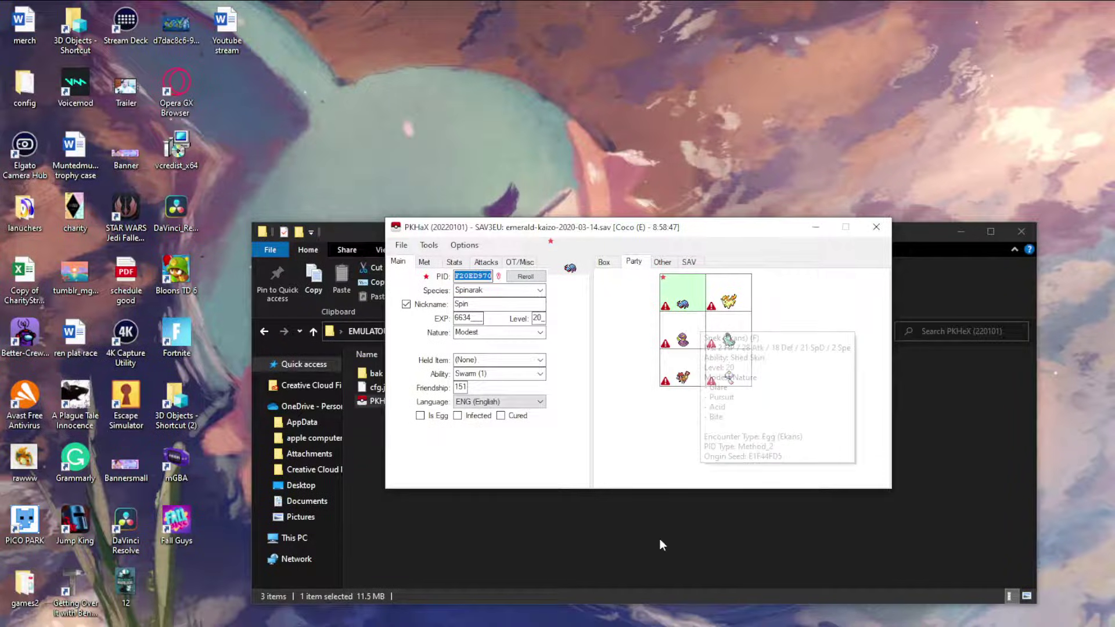
Export the edited save over the existing "emerald-kaizo-2020-03-14.sav" in the emerald folder.
click(402, 244)
click(430, 290)
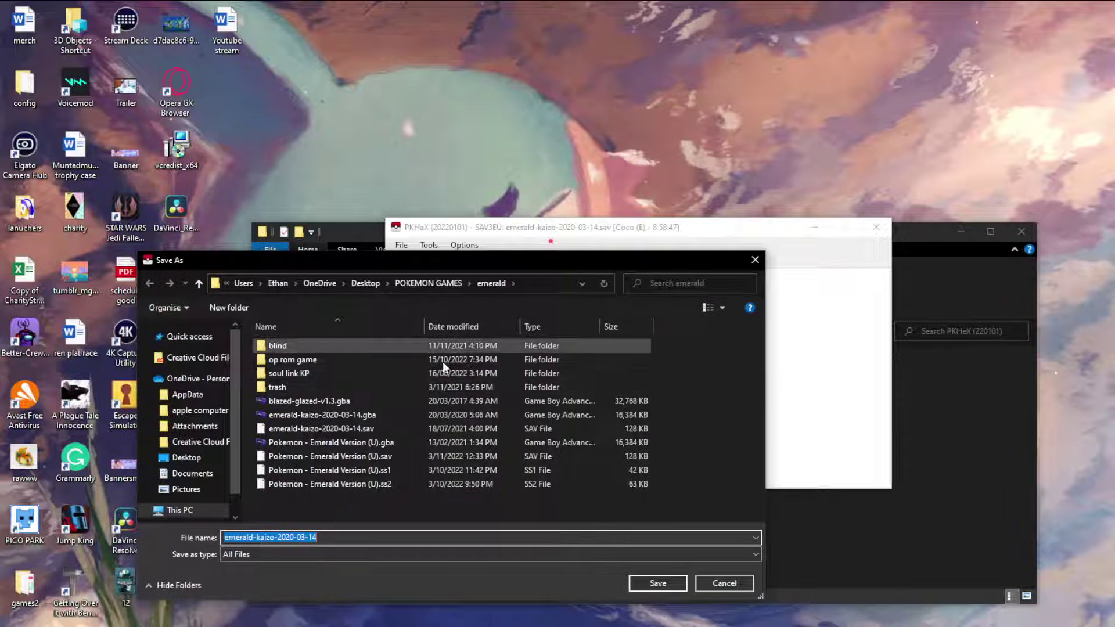
double_click(363, 429)
click(670, 362)
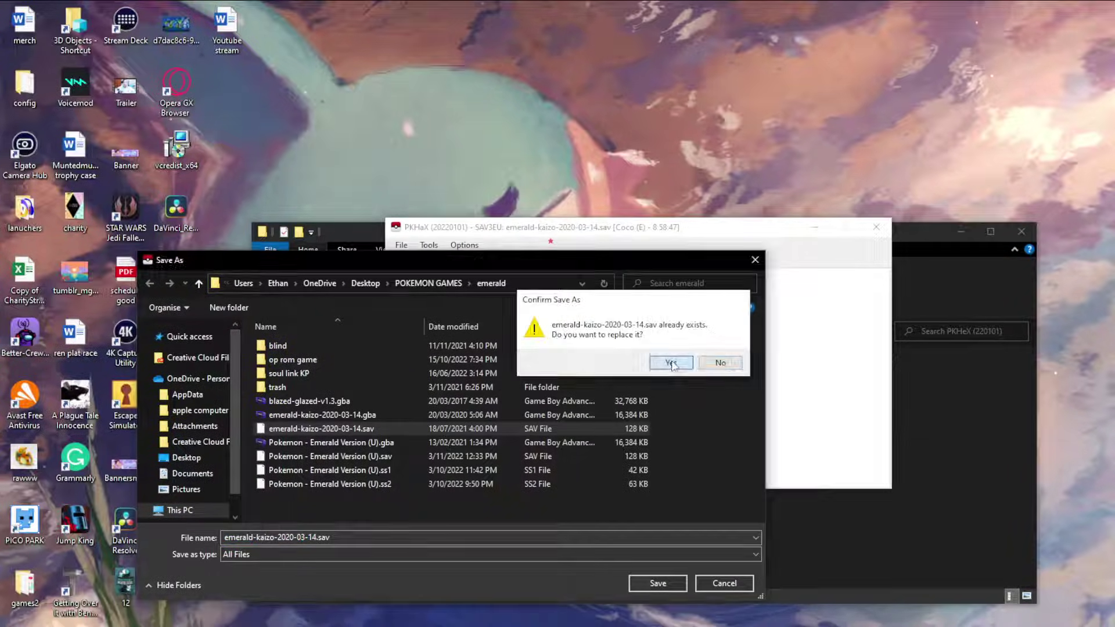
click(718, 417)
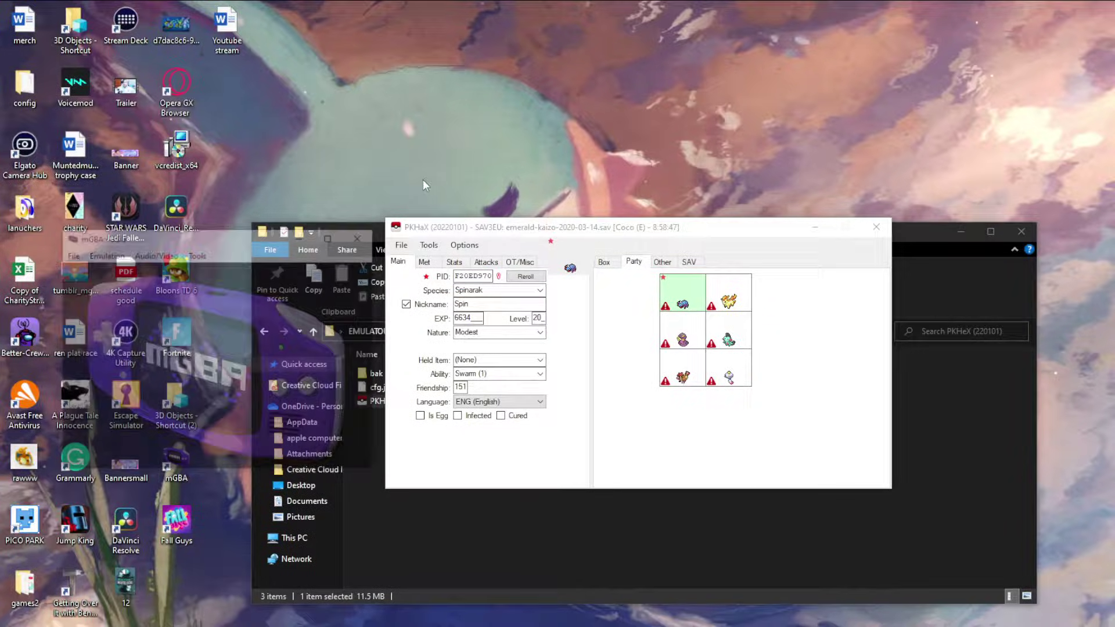
Switch to mGBA, load the Emerald Kaizo ROM and continue the saved game.
click(70, 253)
click(83, 270)
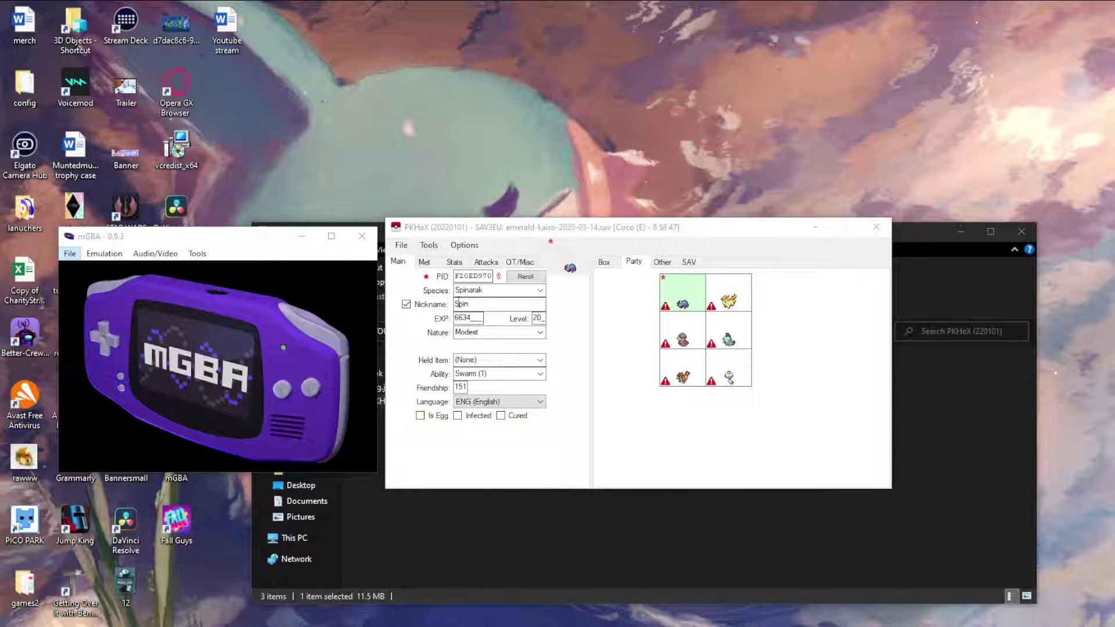
double_click(248, 413)
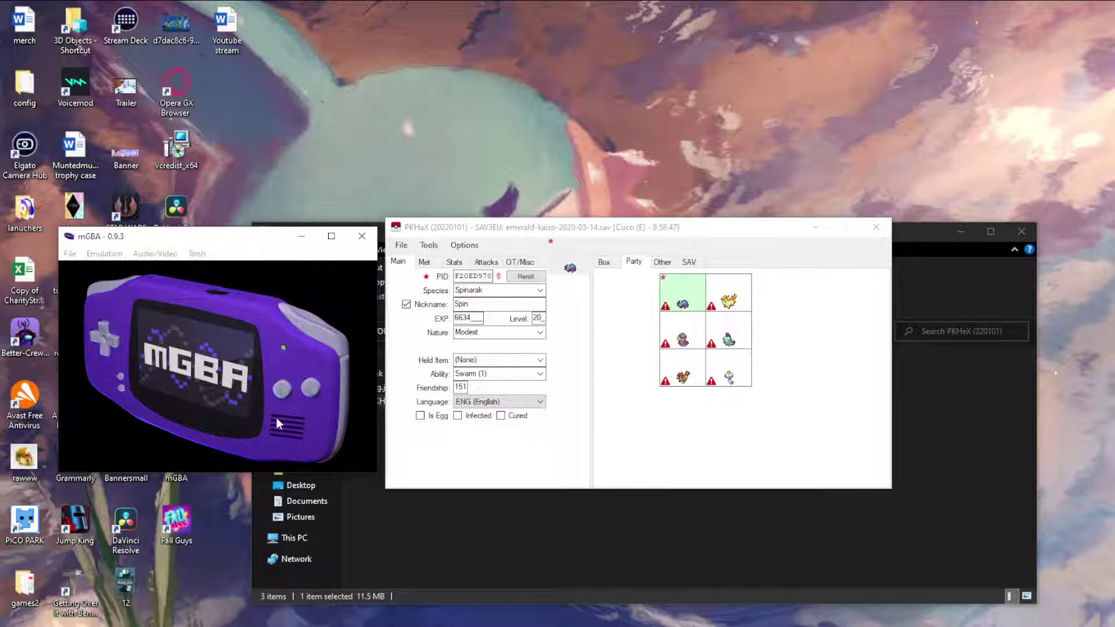
key(x)
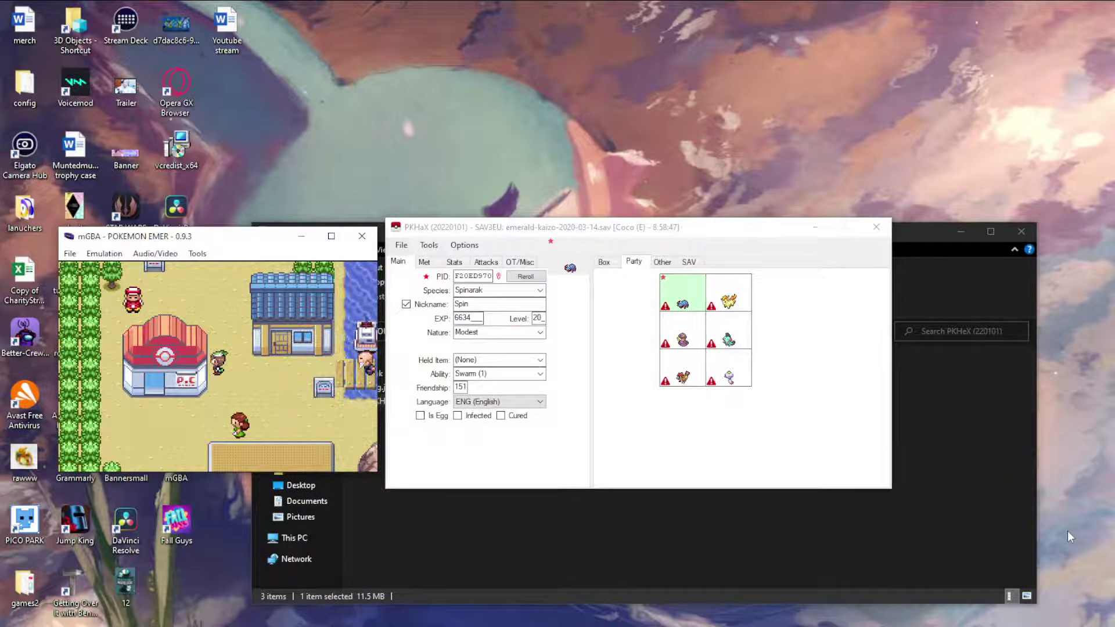
Check Spinarak's summary in the in-game party, and close mGBA.
key(Return)
key(Down)
key(x)
key(x)
key(x)
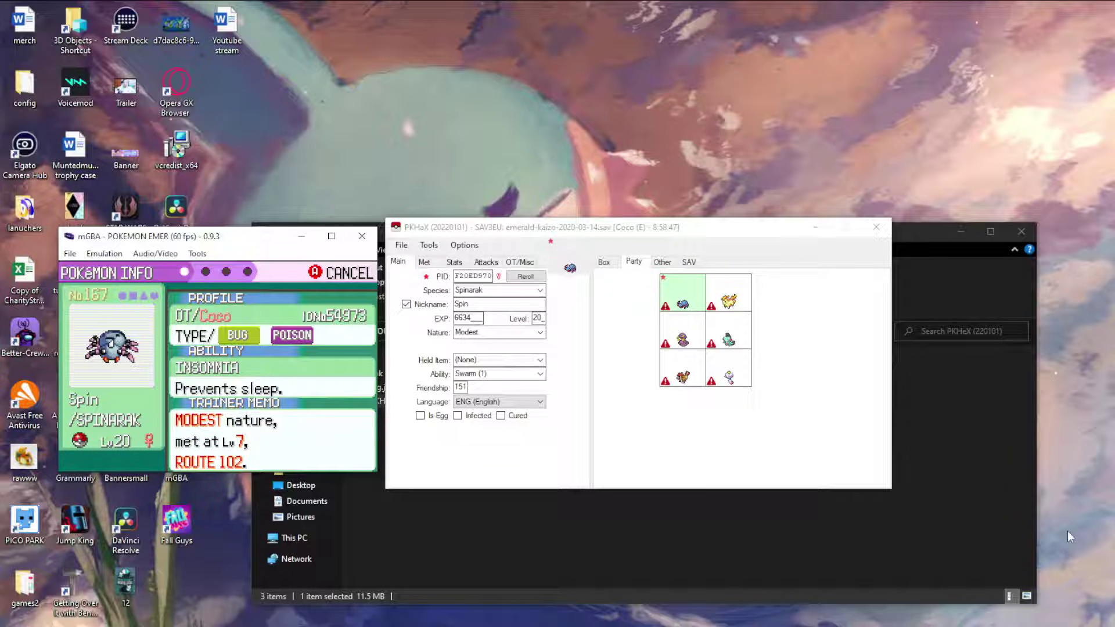
click(362, 236)
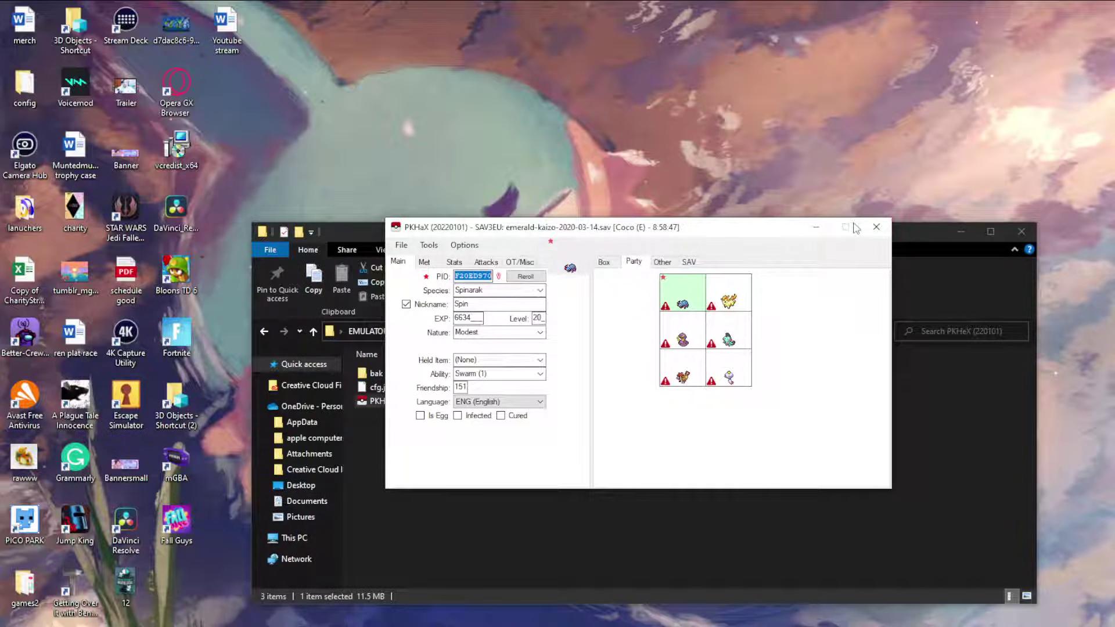
Close PKHaX and rename its application file back to PKHeX.
click(874, 228)
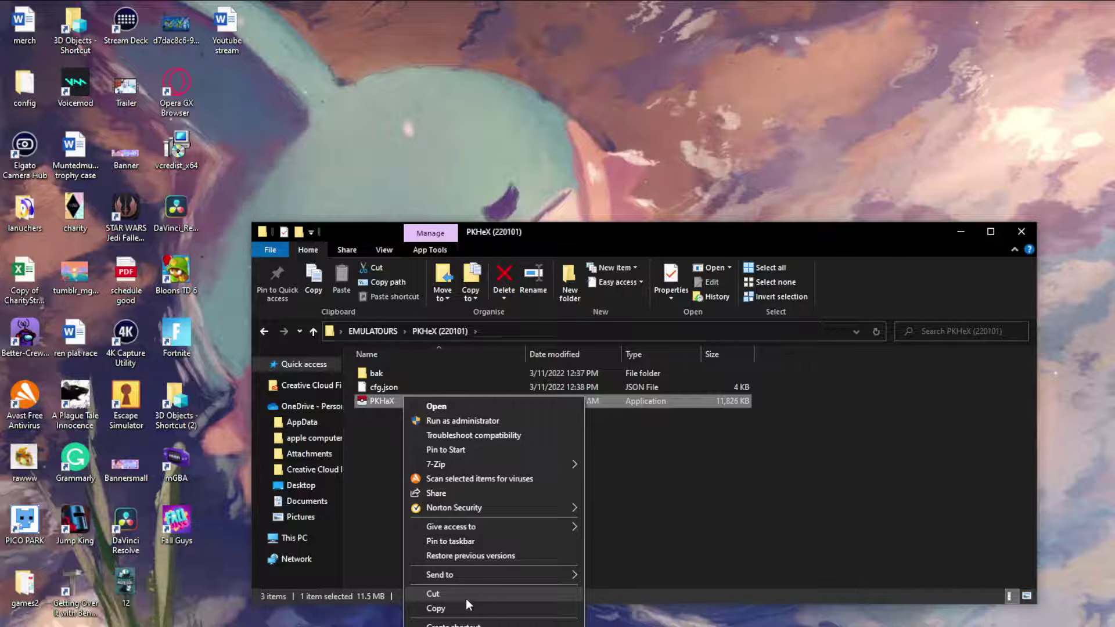
key(m)
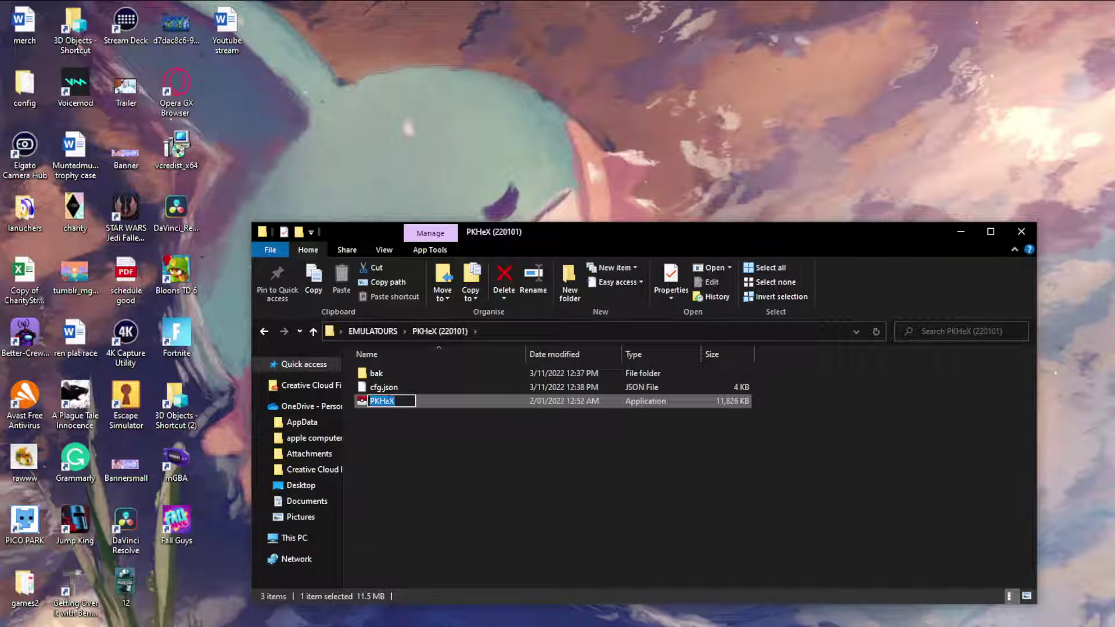
click(388, 401)
click(403, 434)
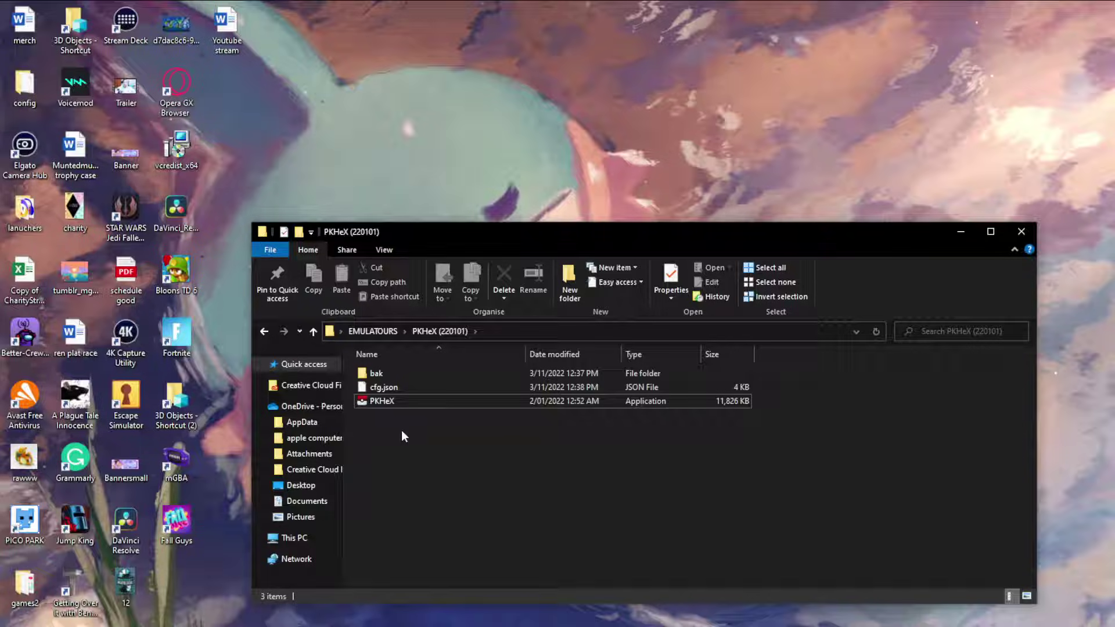